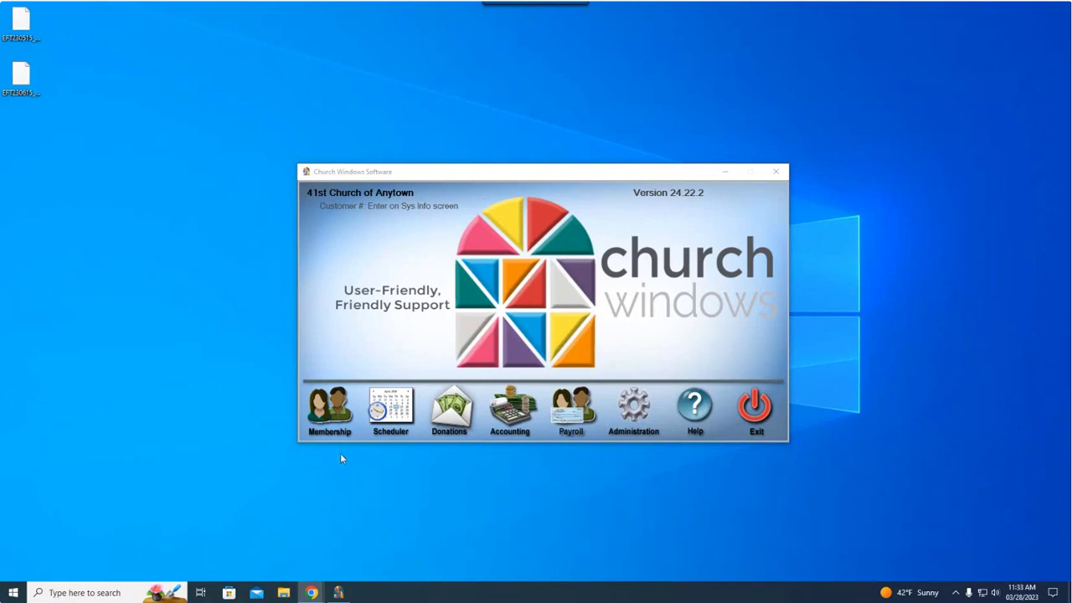
Open the Membership module and start a Reports/Directory/Export report, moving its selection window toward the middle of the workspace
left_click(339, 412)
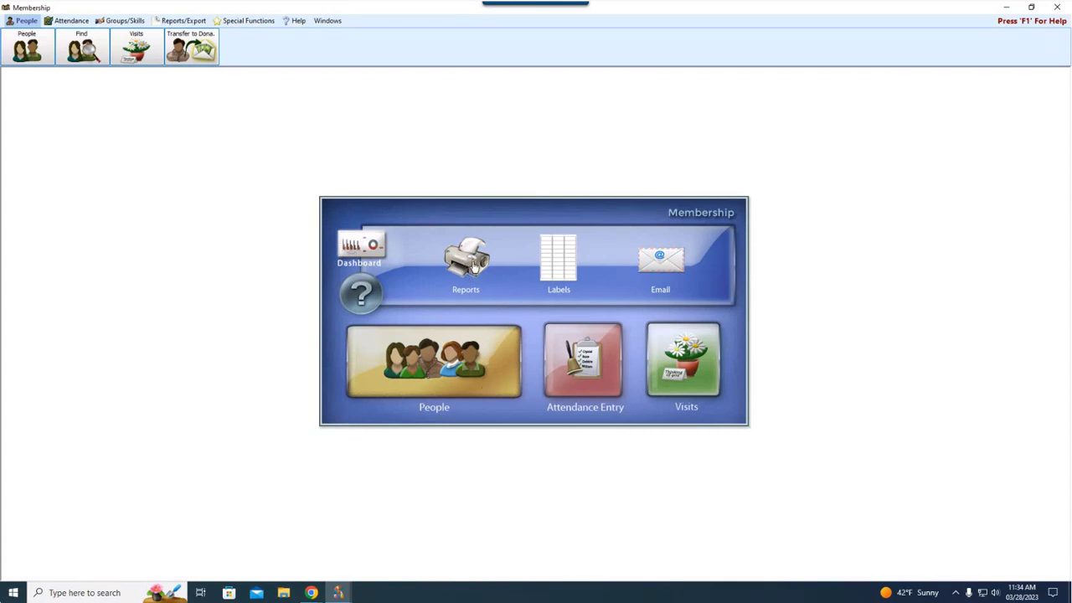
left_click(190, 20)
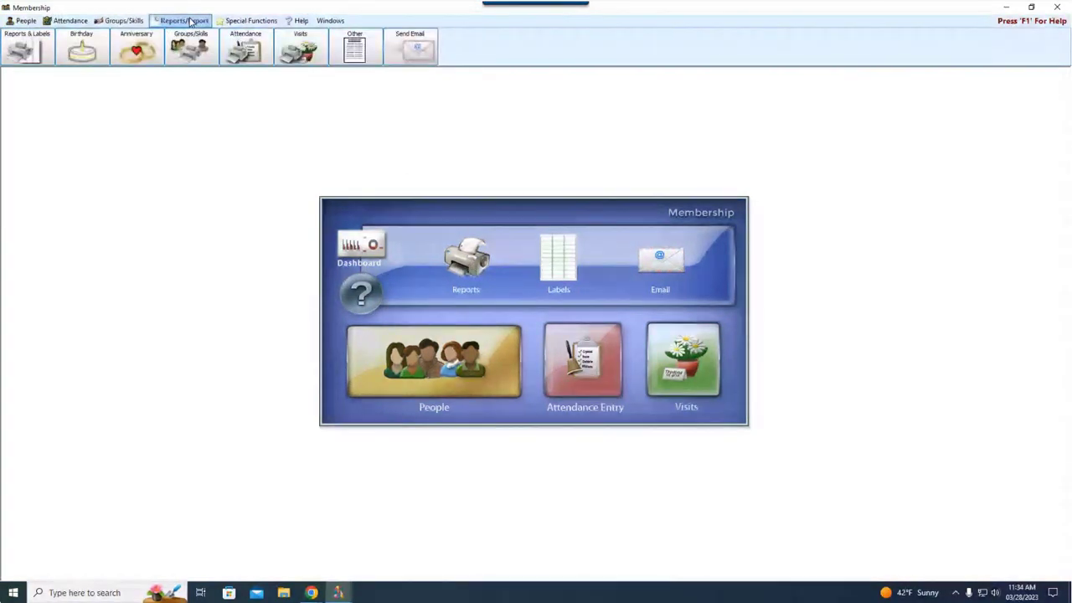
left_click(17, 50)
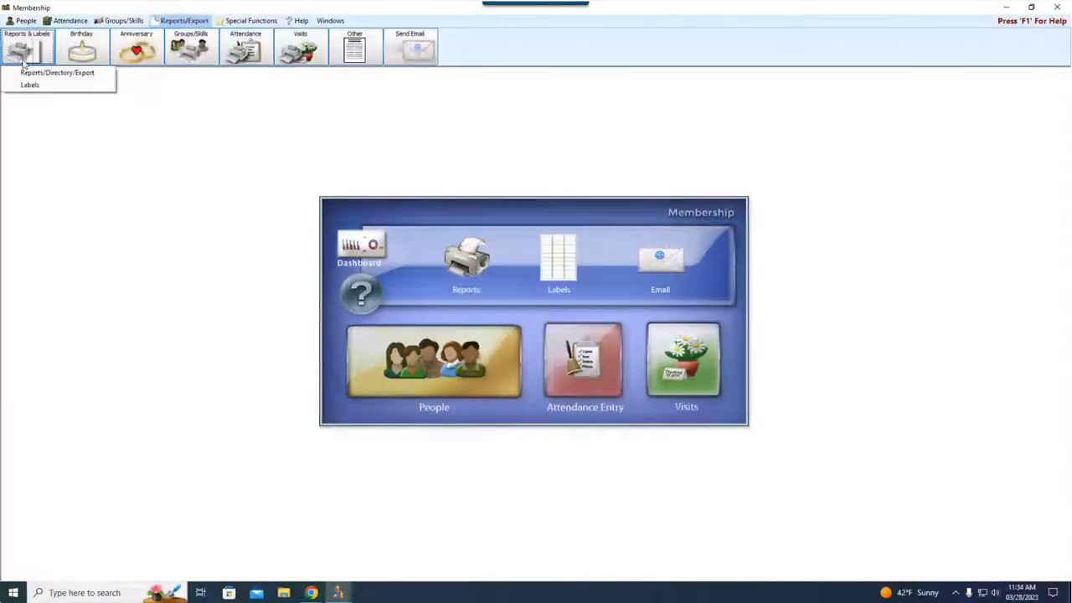
left_click(90, 72)
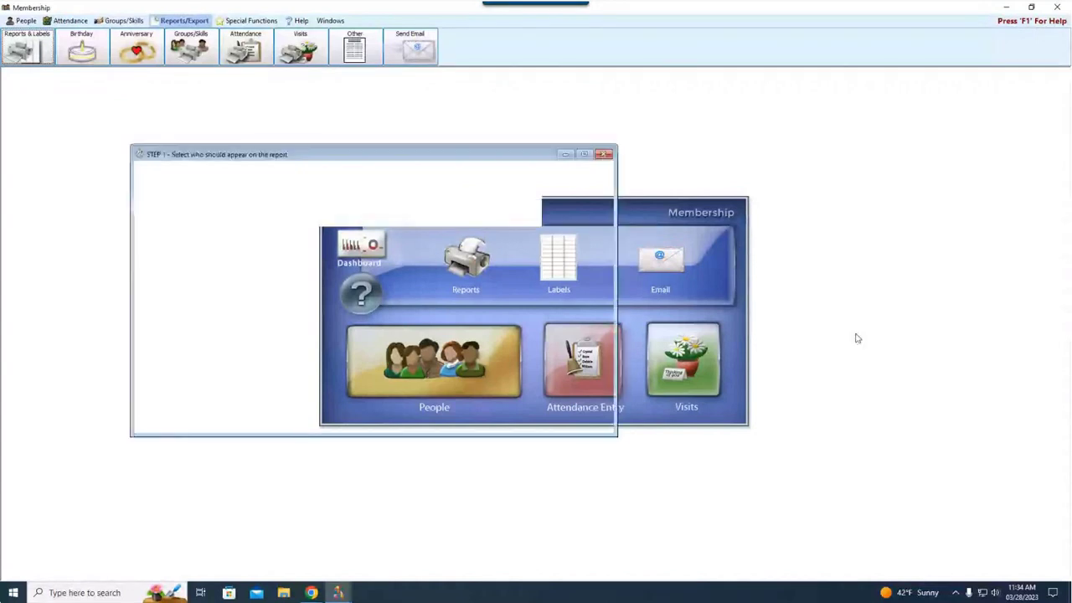
left_click_drag(486, 155, 640, 184)
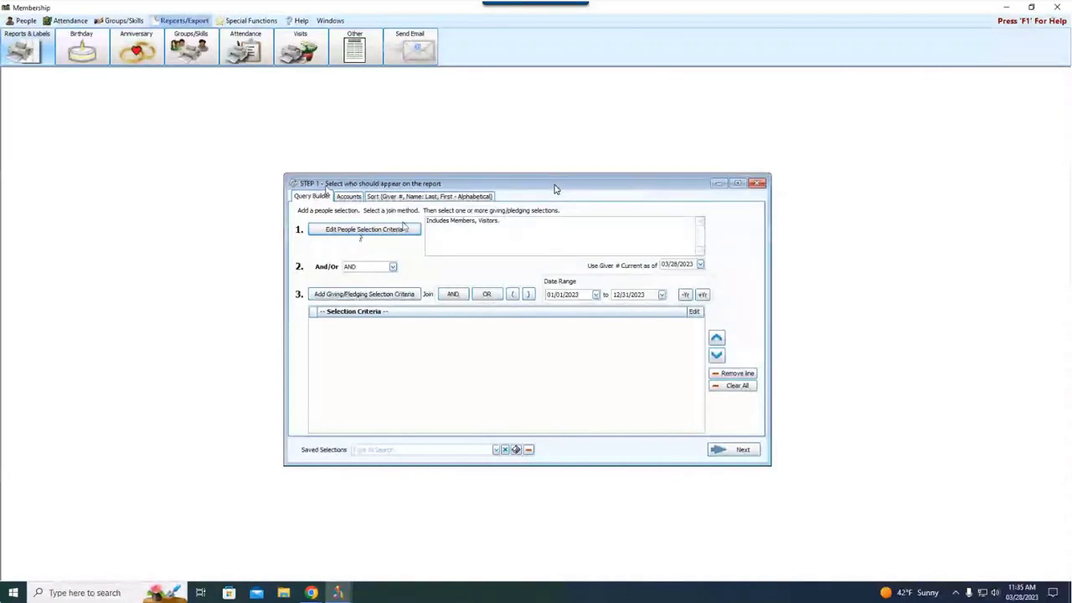
Add a Groups/Classes people criterion covering all groups in the Committees category: Finance, Trustees and Ad Hoc Committee 2, with present membership
left_click(371, 234)
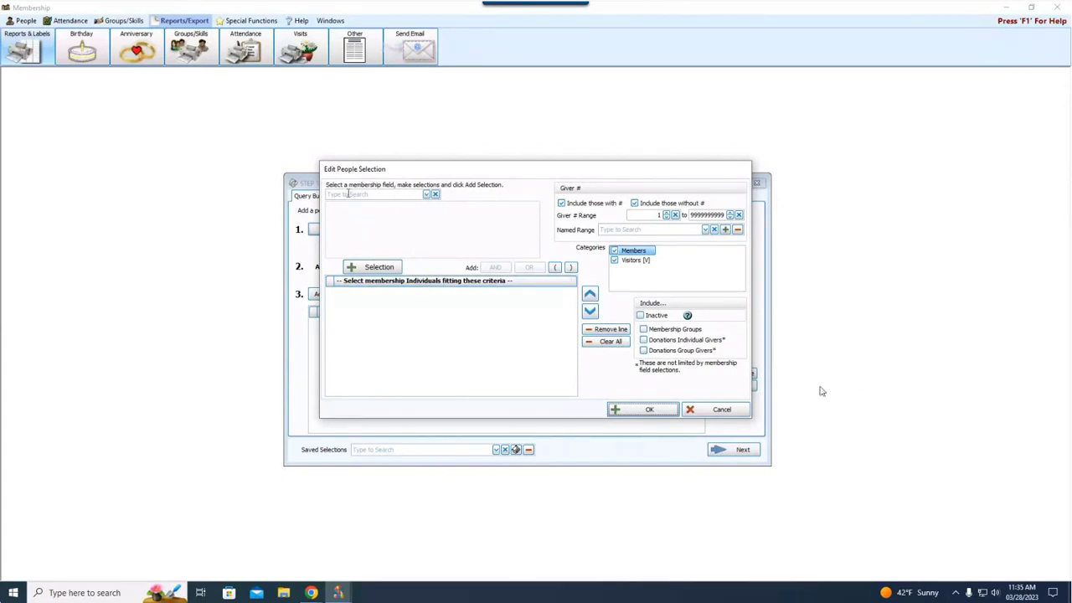
left_click(426, 194)
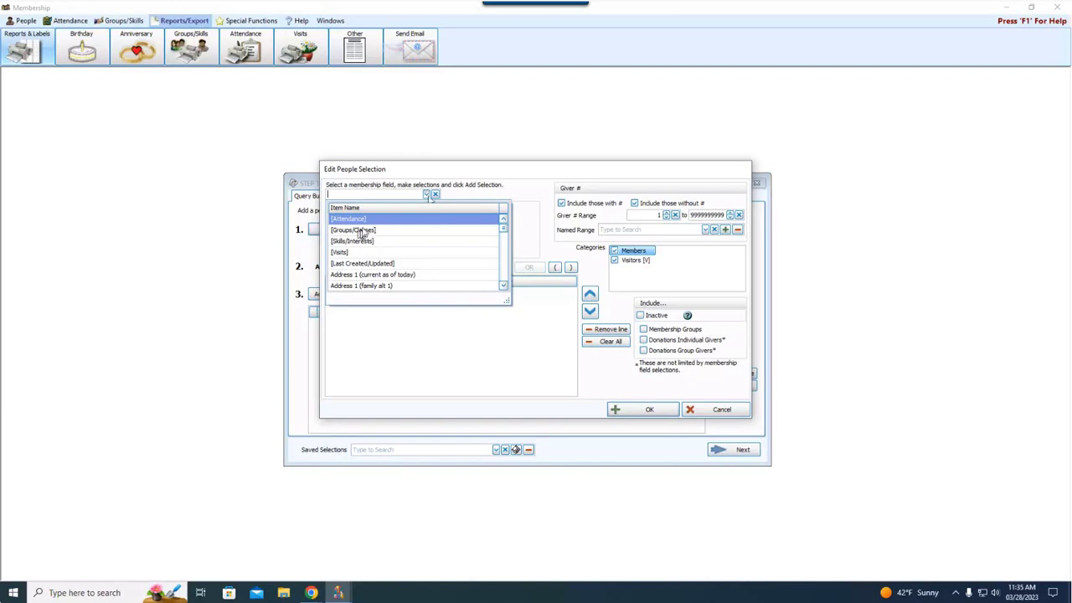
scroll(505, 234, "down", 4)
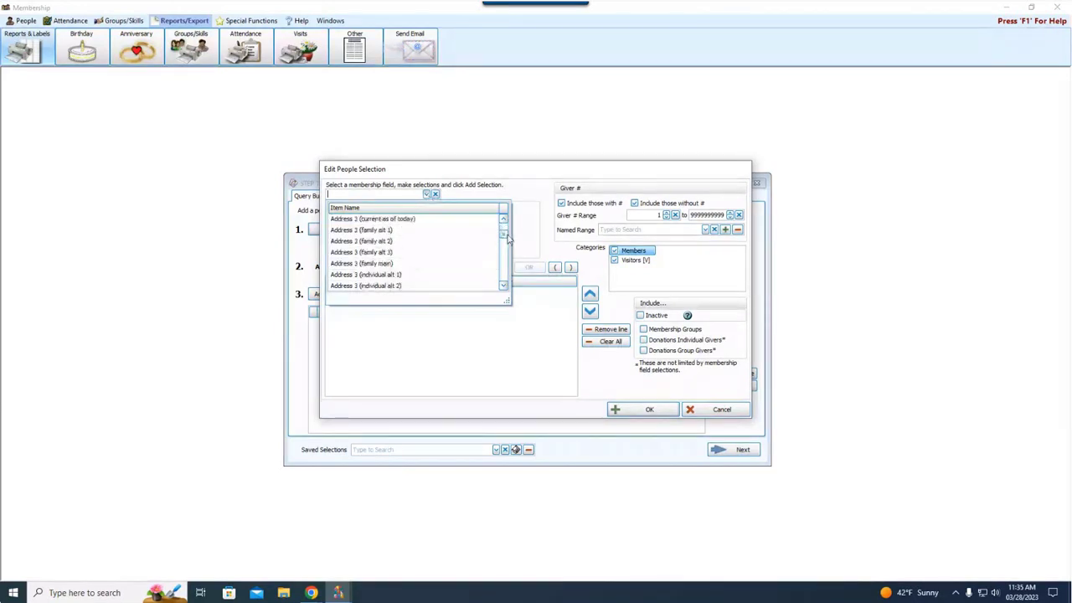
scroll(506, 239, "down", 2)
scroll(509, 243, "down", 3)
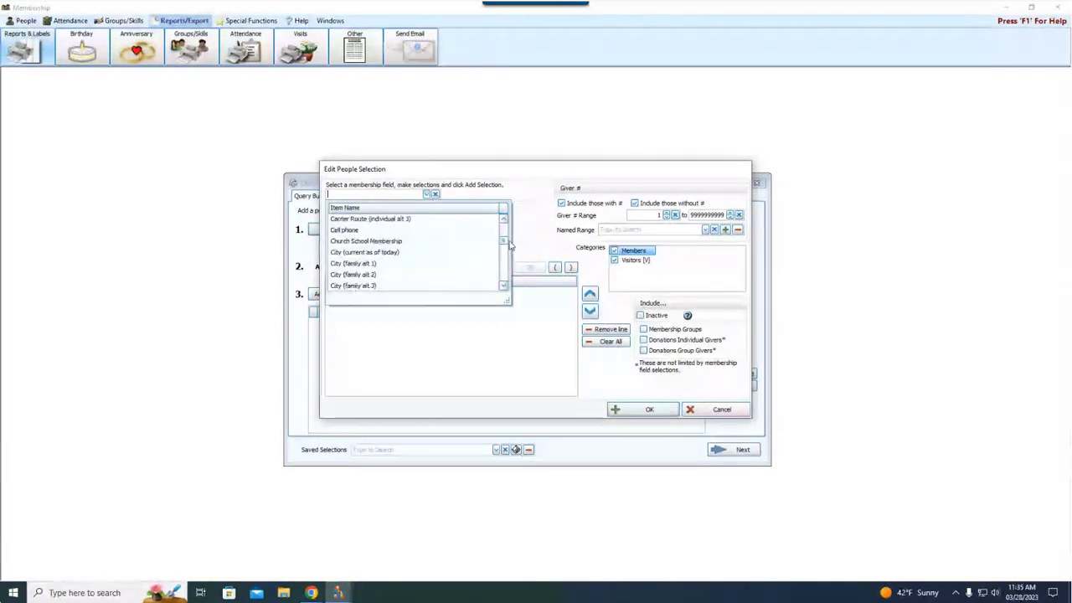
scroll(509, 243, "down", 10)
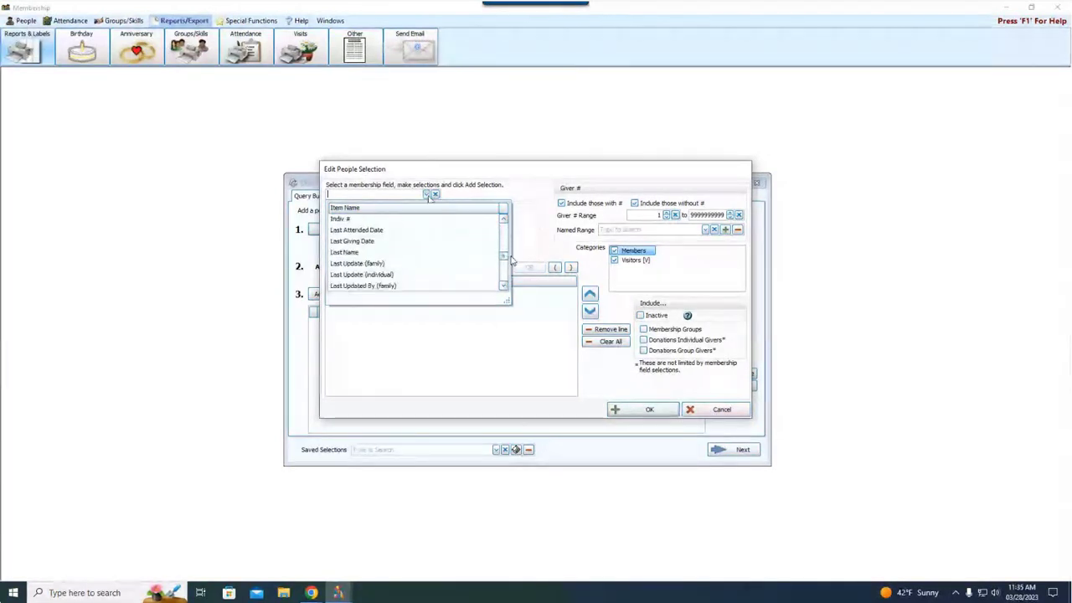
scroll(511, 260, "down", 8)
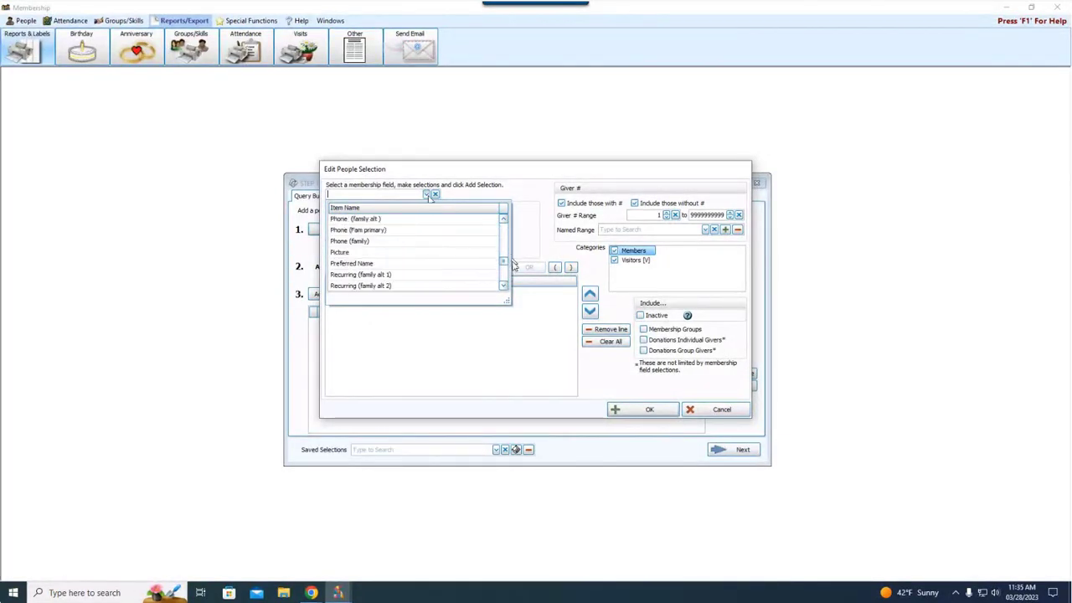
scroll(511, 261, "up", 20)
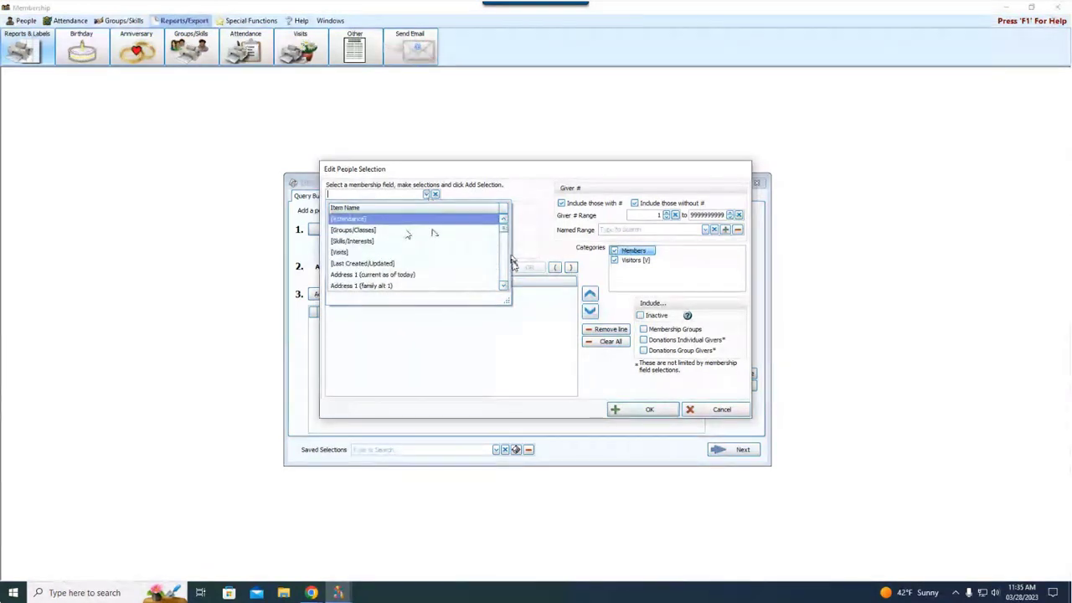
left_click(406, 230)
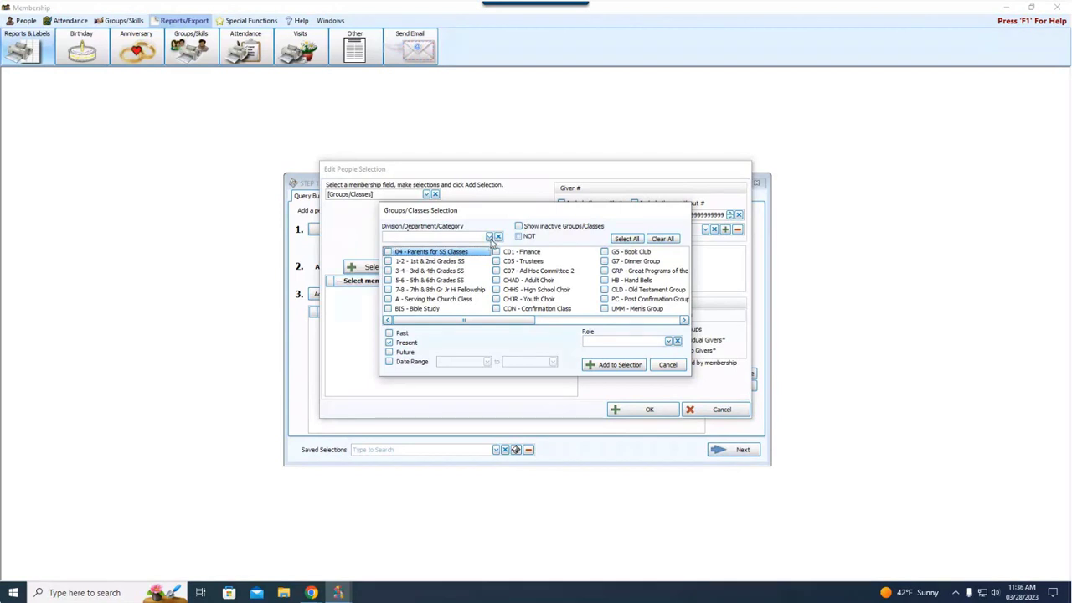
left_click(490, 238)
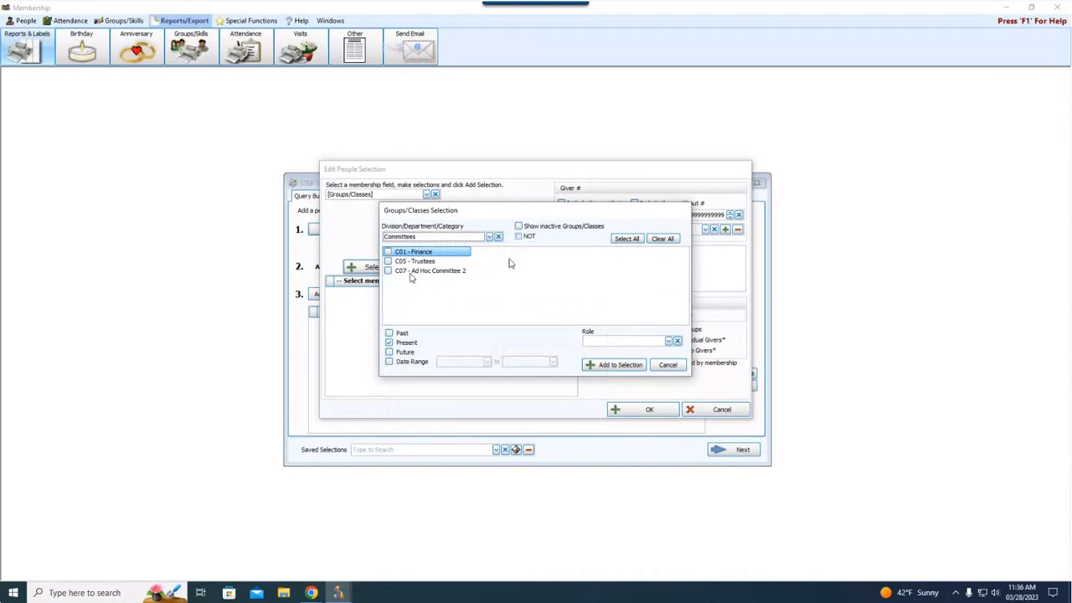
left_click(629, 241)
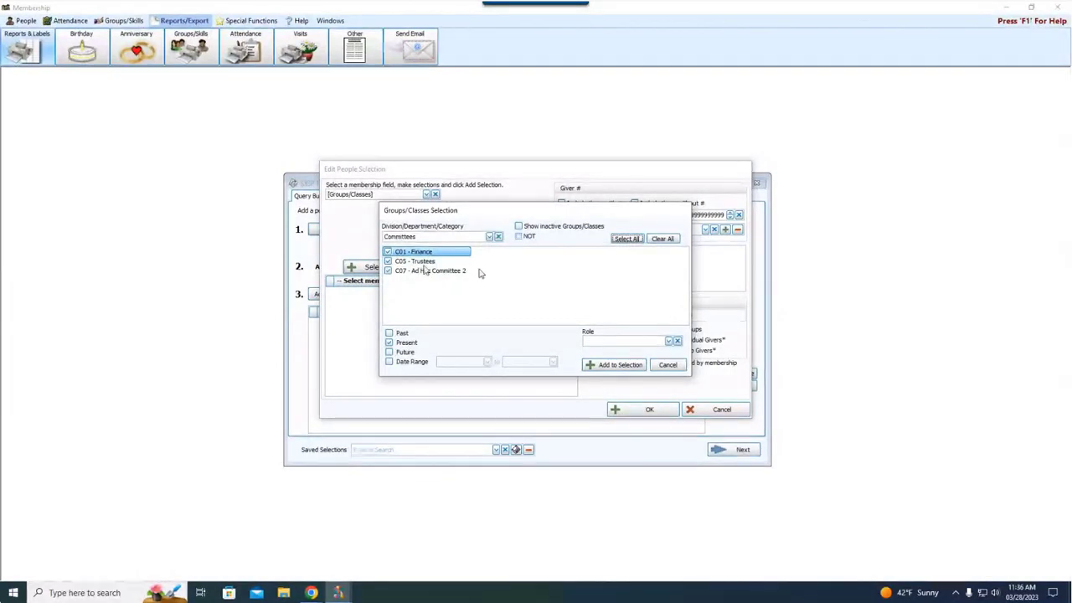
left_click(612, 369)
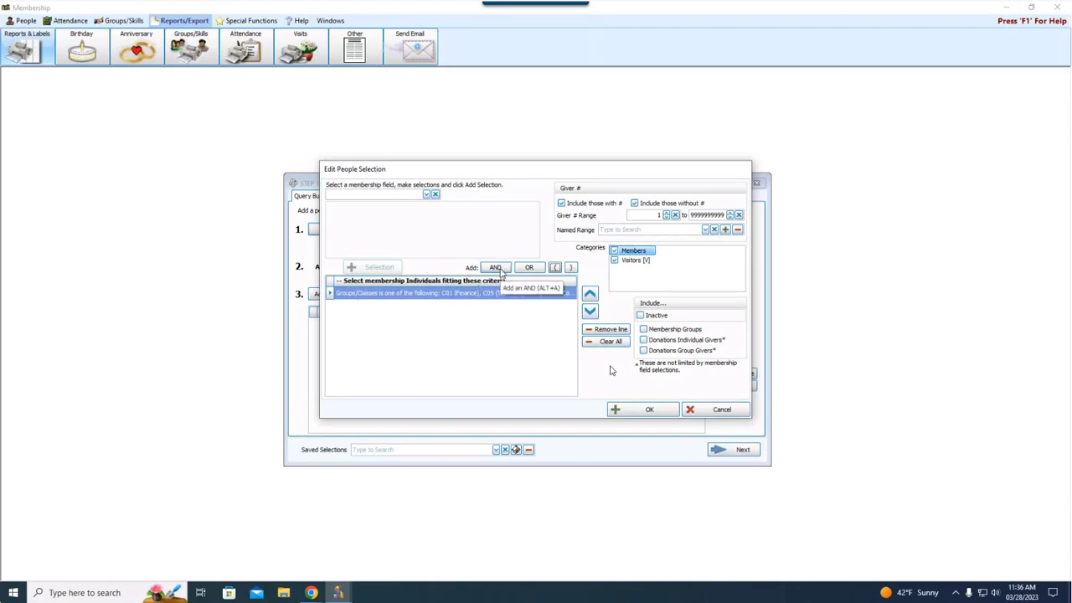
Add an AND condition requiring Email Address is blank, and accept the people selection criteria
left_click(496, 267)
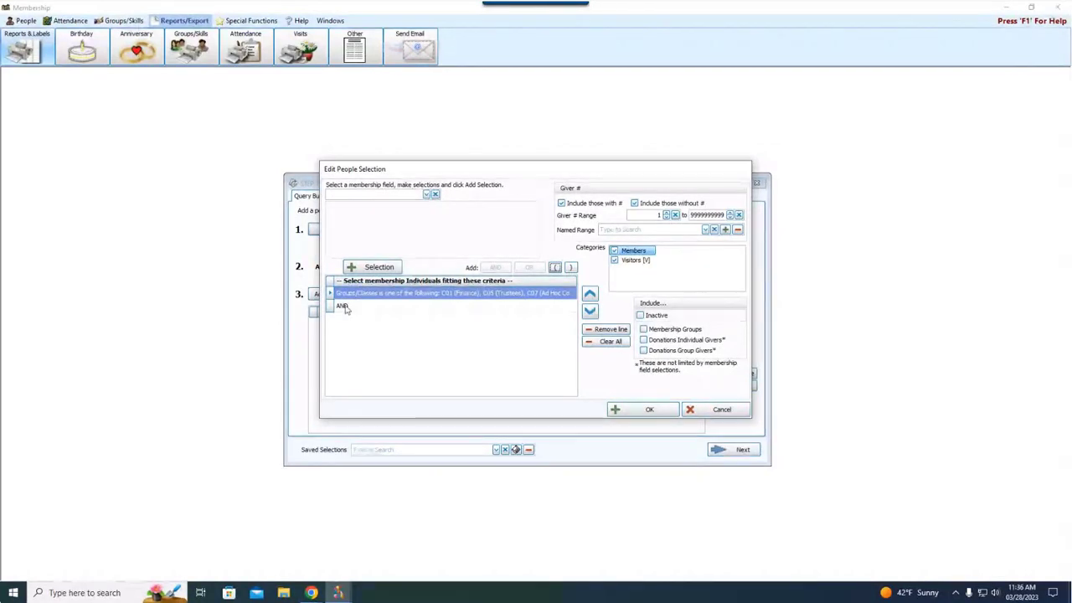
left_click(373, 195)
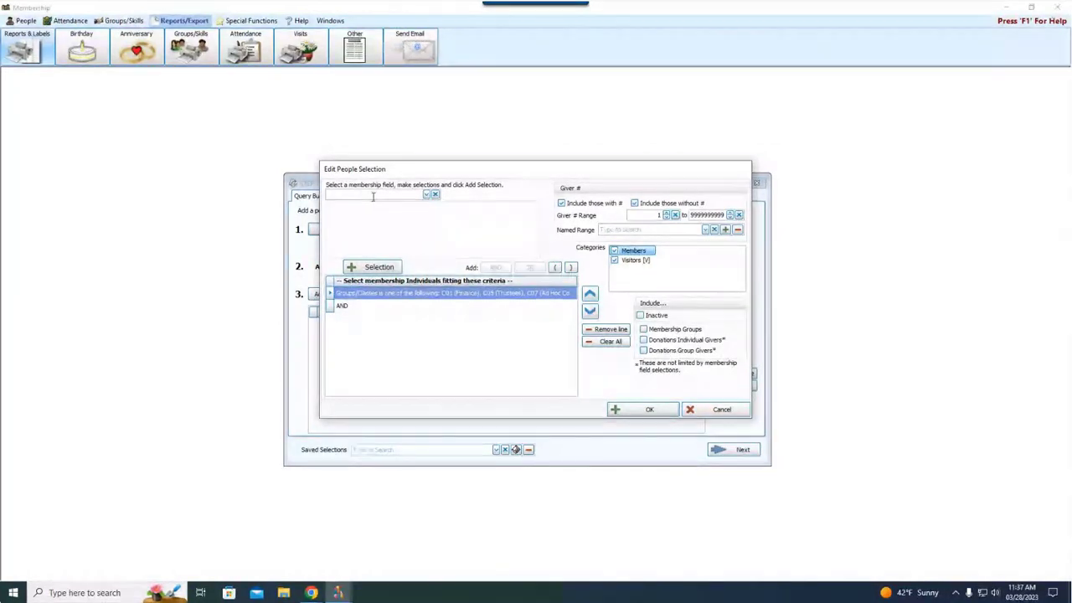
type("em")
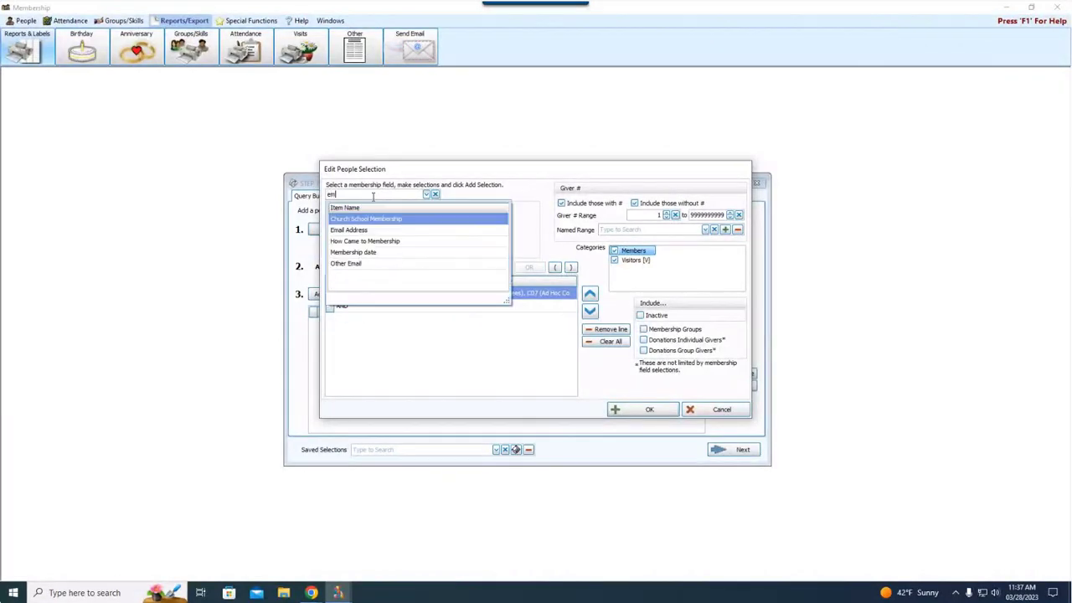
key("Down")
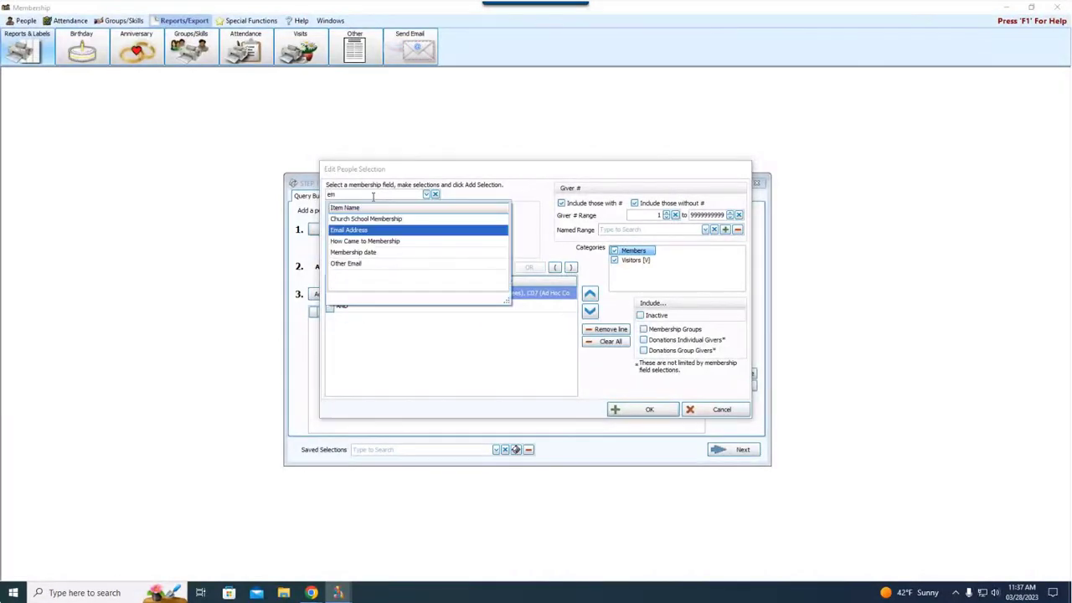
key("Return")
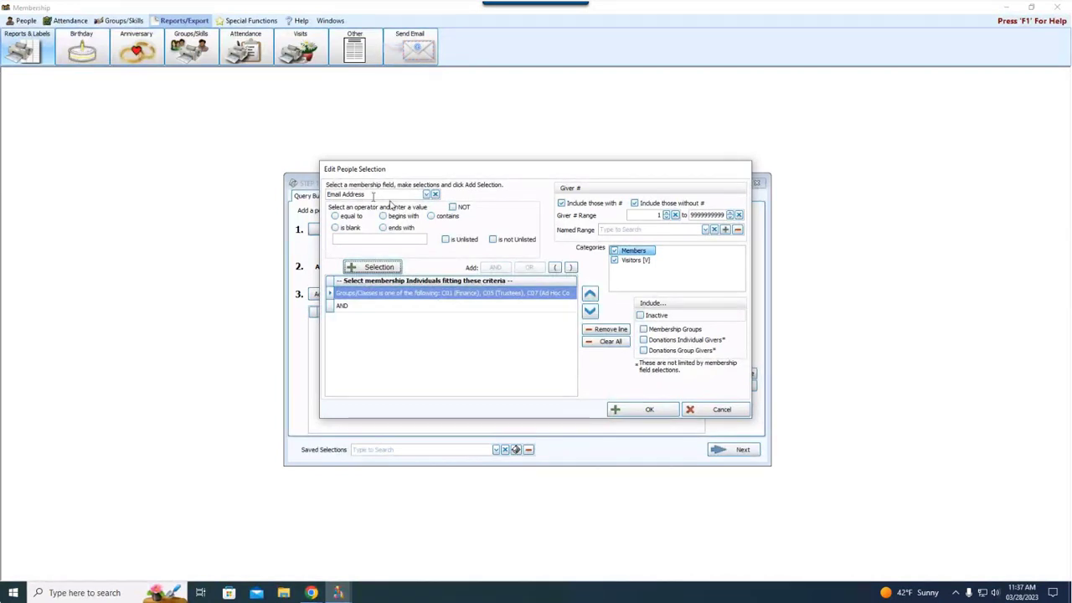
left_click(351, 229)
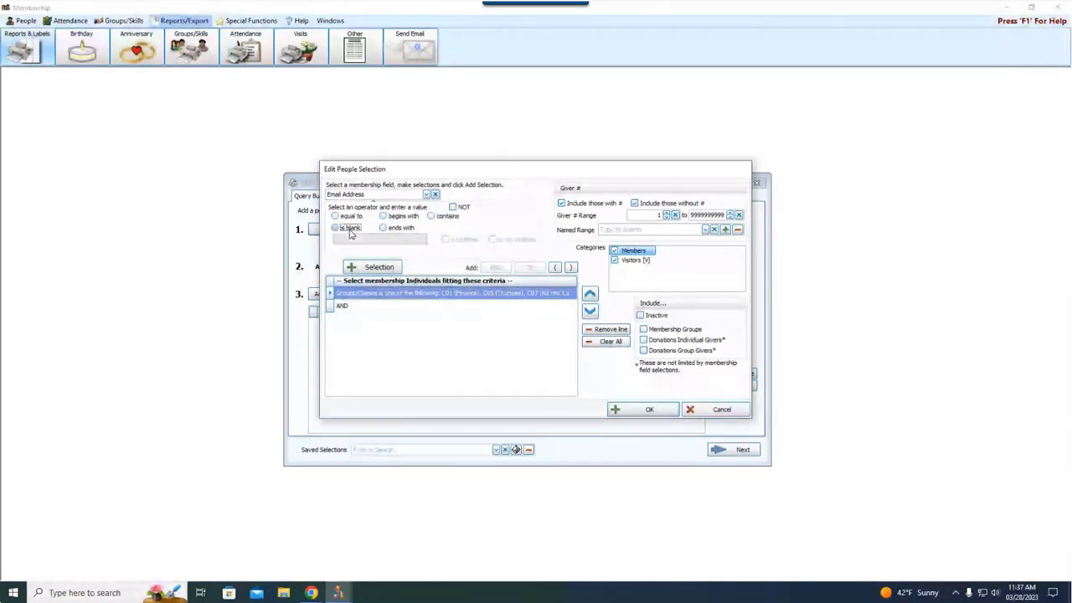
left_click(377, 267)
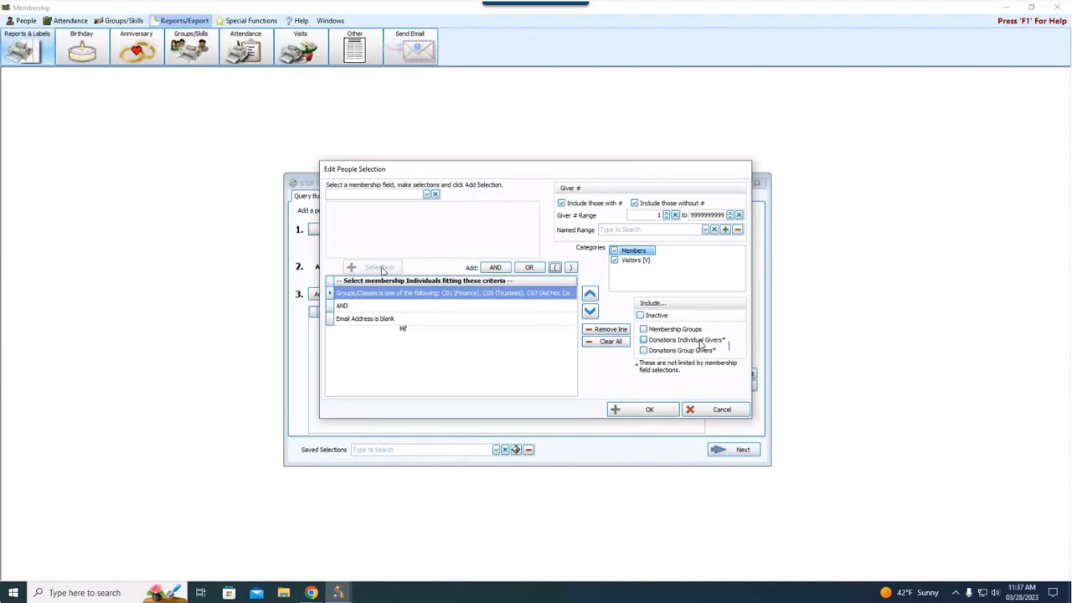
left_click(649, 410)
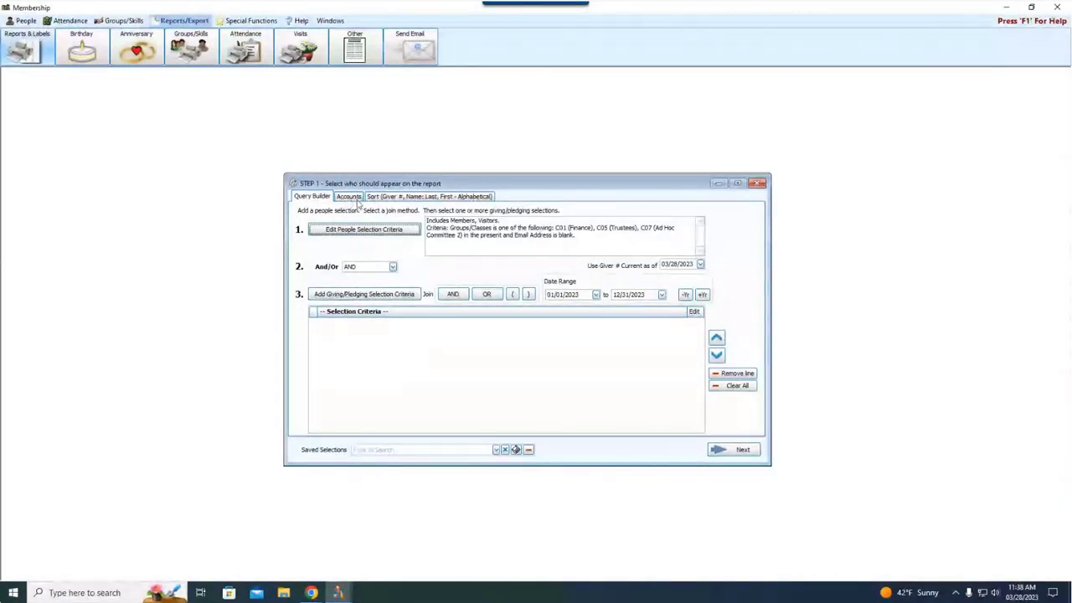
Set the report's first sort field to Name: Last, First - Alphabetical and clear the second sort field
left_click(350, 197)
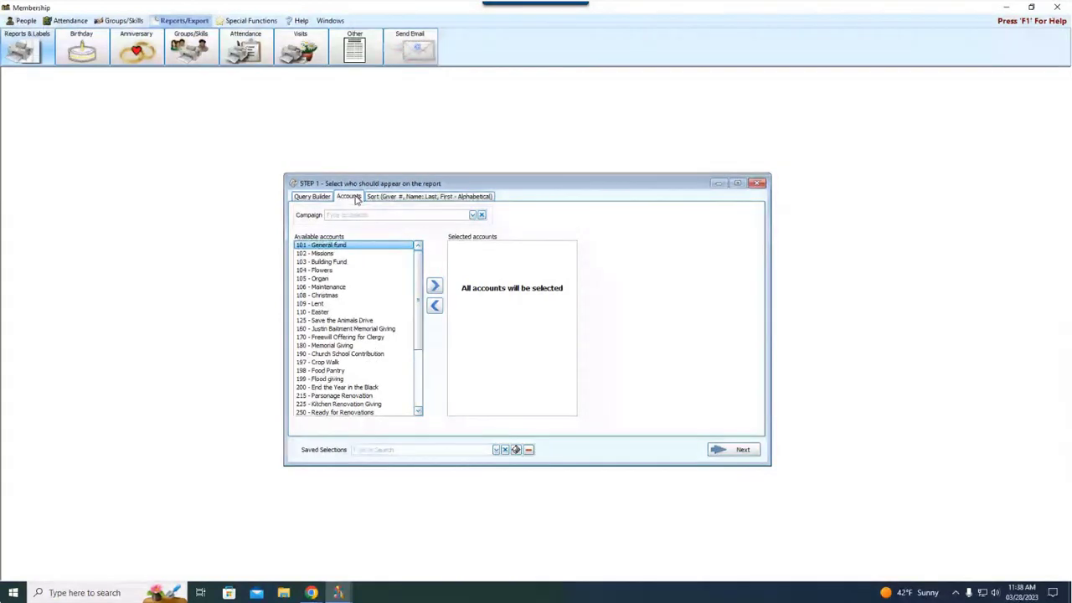
left_click(397, 197)
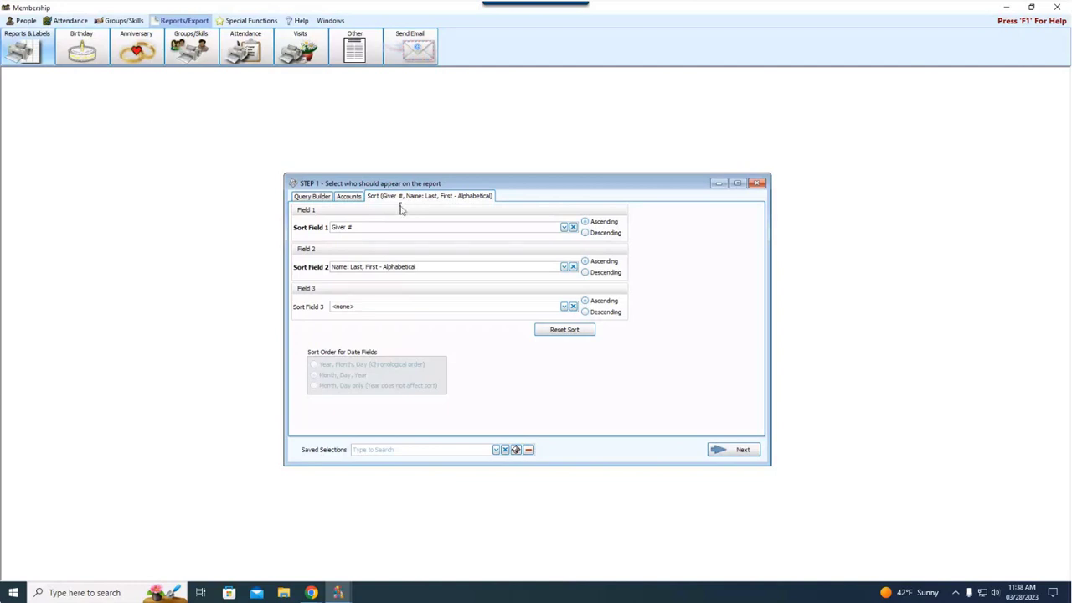
left_click(564, 227)
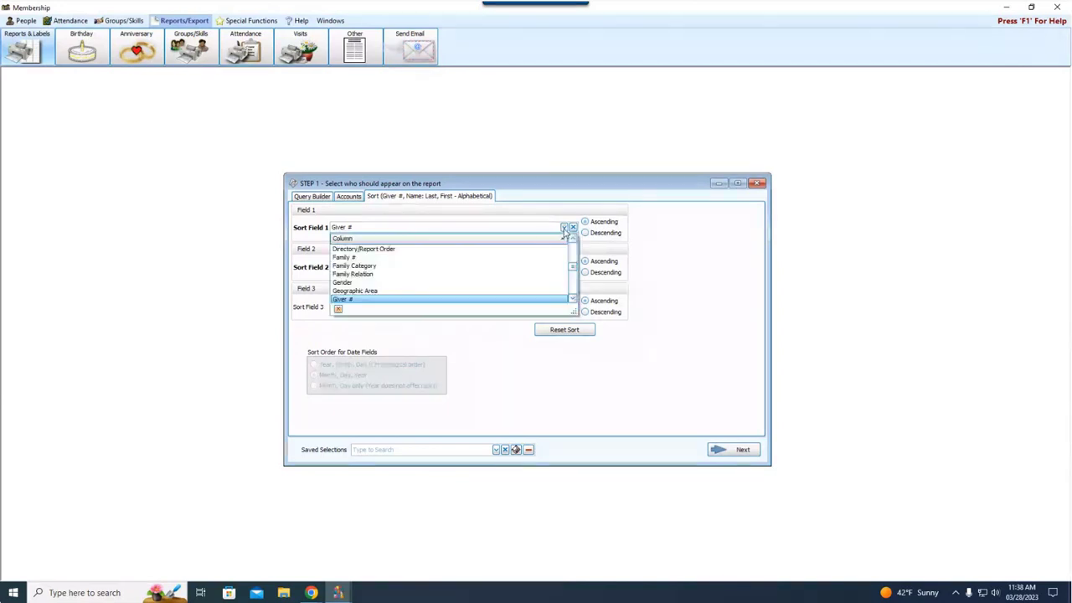
left_click(572, 300)
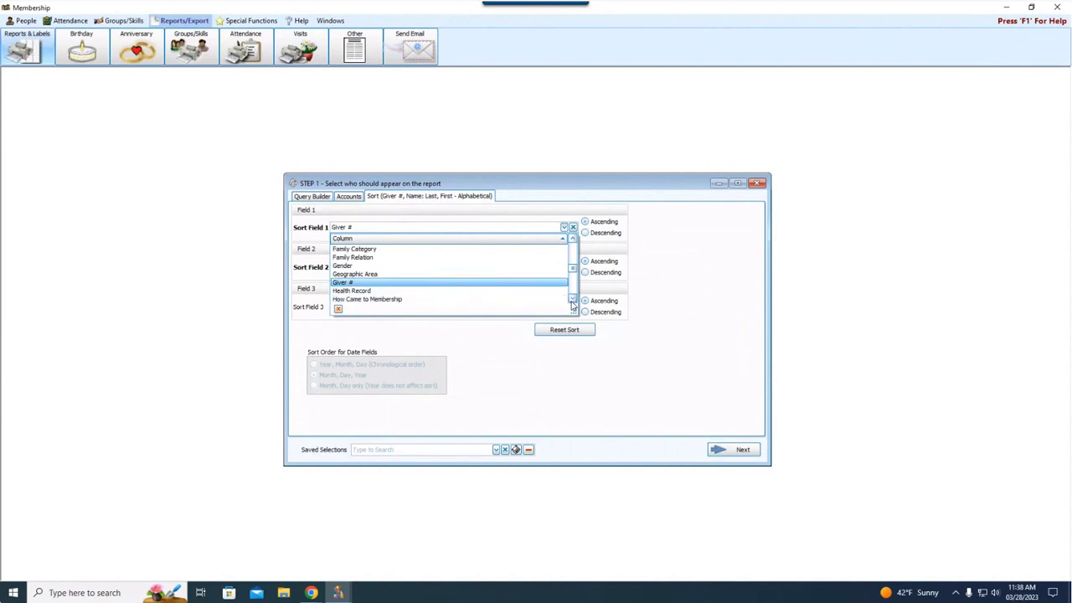
left_click(572, 301)
left_click(572, 300)
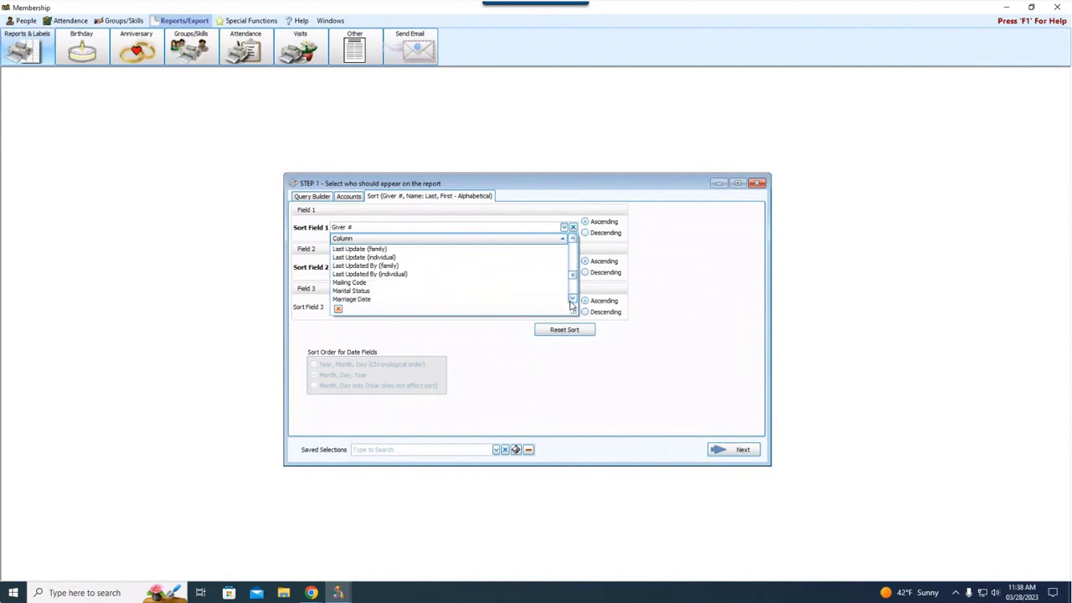
left_click(572, 301)
left_click(572, 301)
left_click(429, 283)
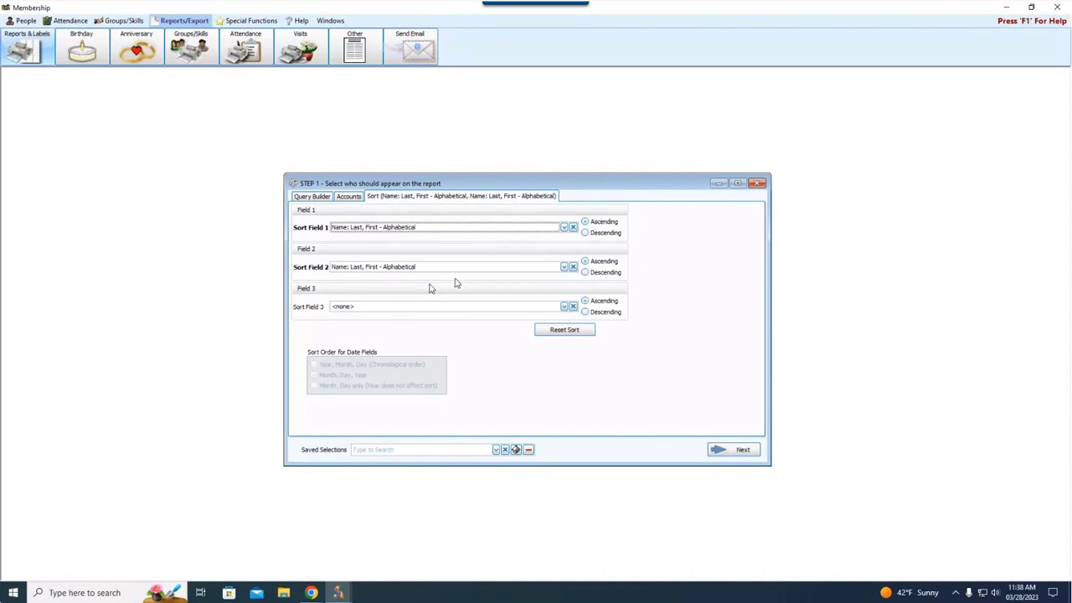
left_click(573, 266)
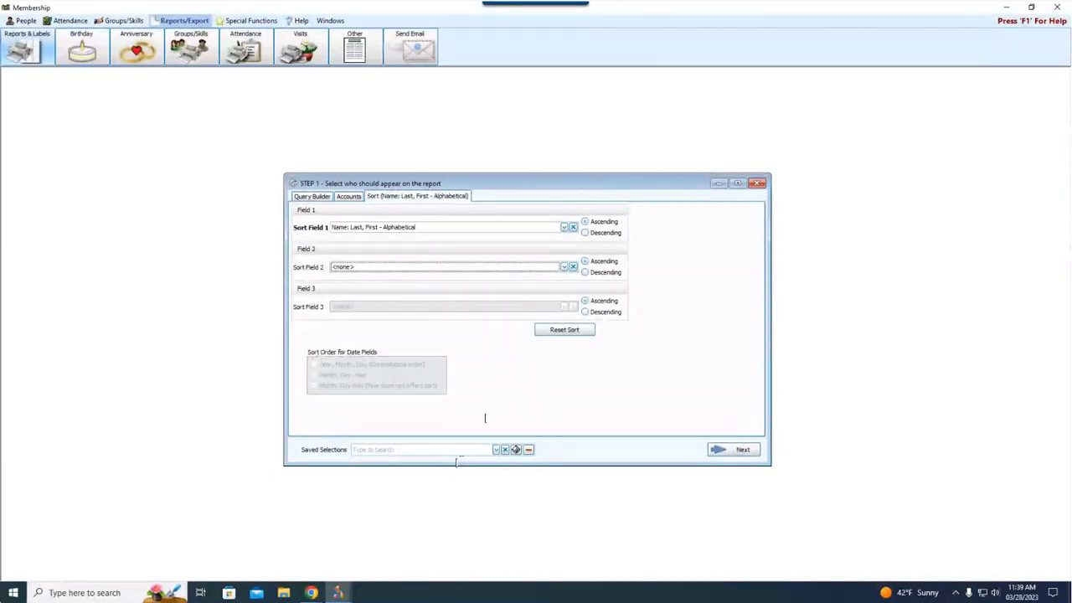
Save the report selections as "All Committee Members without Email" and check the list of saved selections
left_click(311, 196)
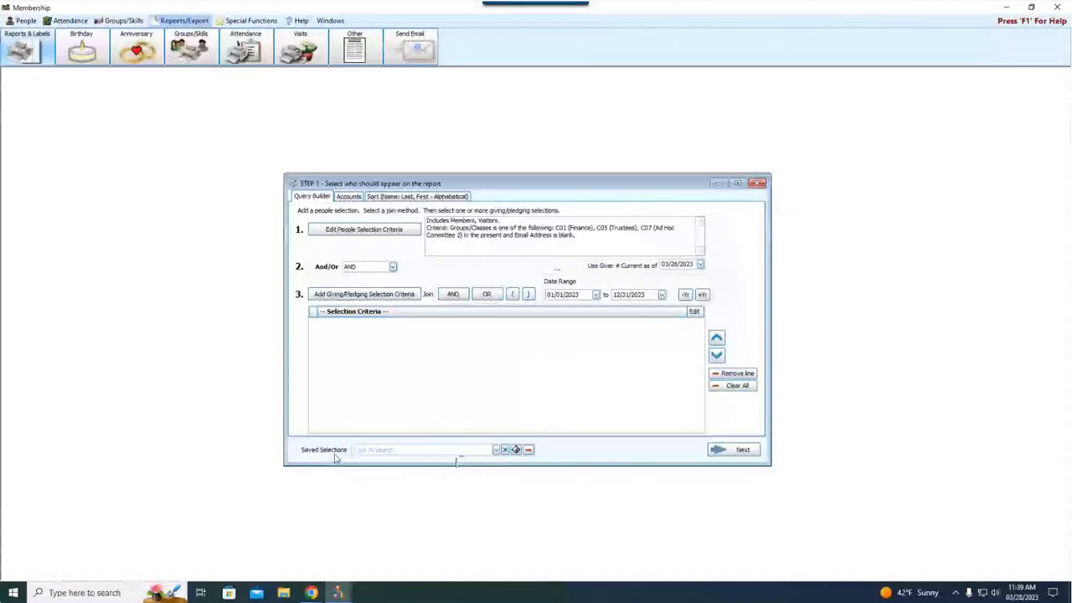
left_click(516, 450)
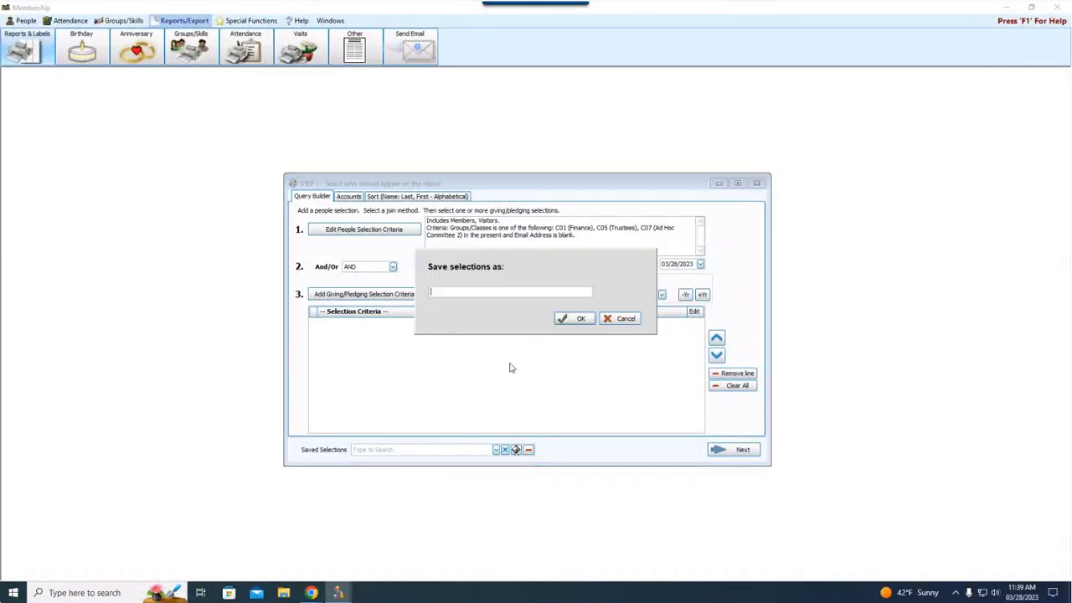
type("All Committee")
key("BackSpace")
key("BackSpace")
type("Members without Ema")
left_click(564, 319)
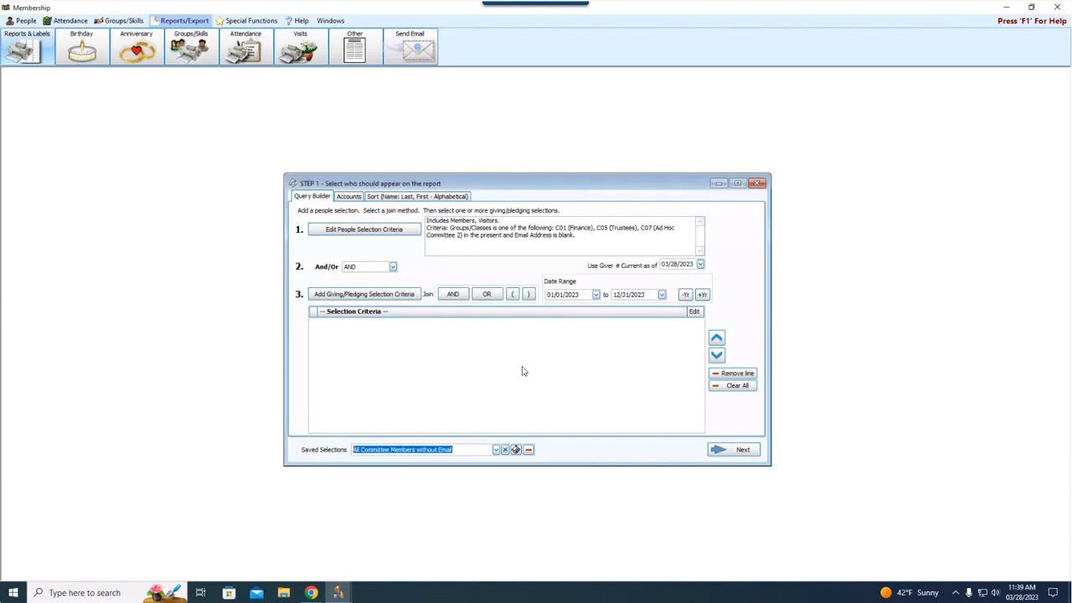
left_click(496, 449)
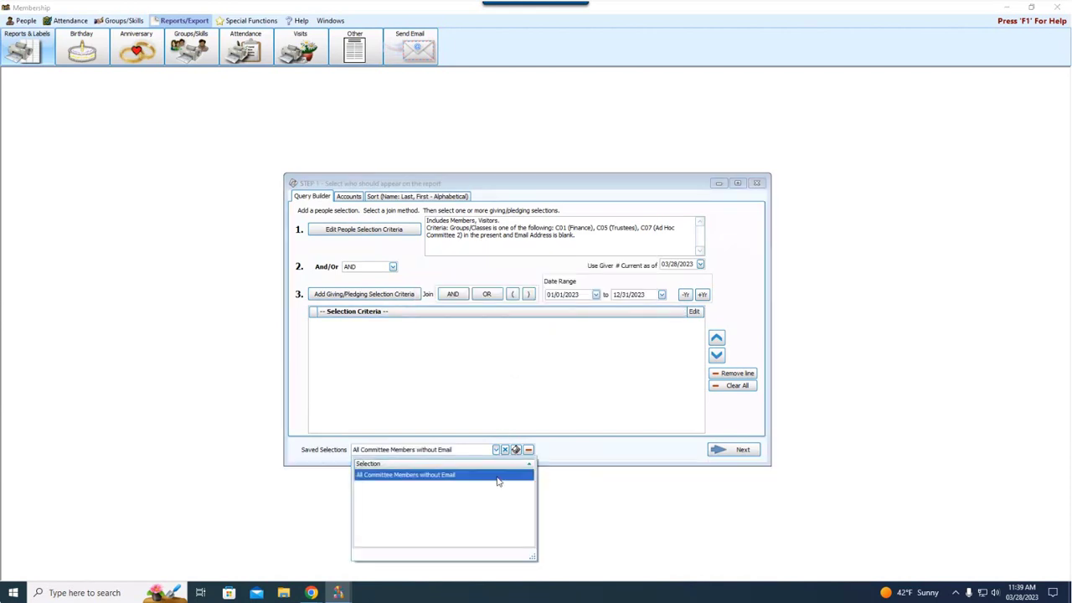
Load the saved selection "All Committee Members without Email" and proceed to the report layout and format step
left_click(497, 477)
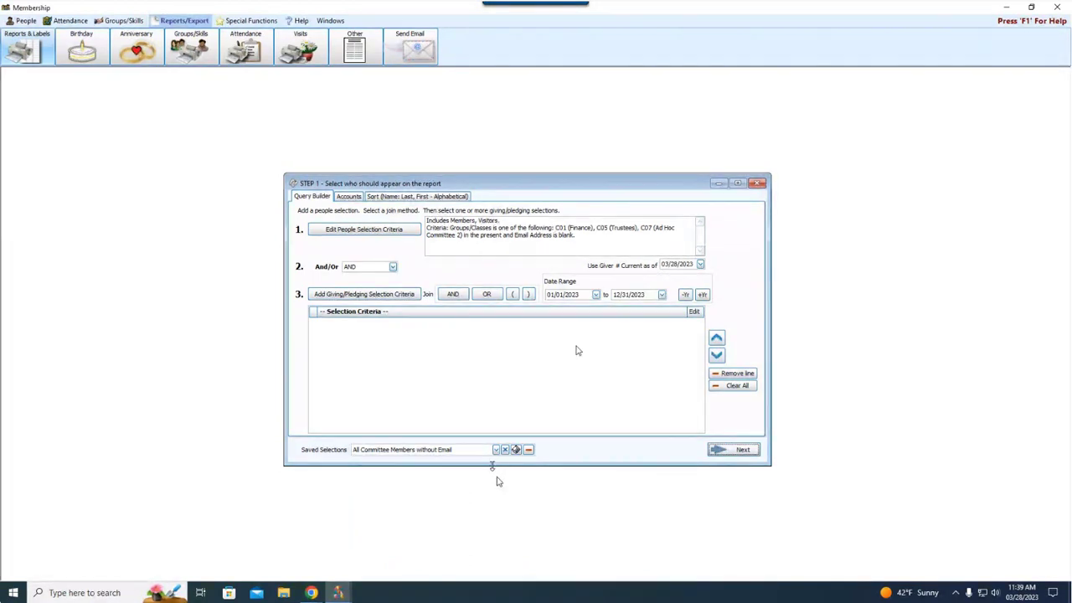
left_click(496, 450)
left_click(444, 476)
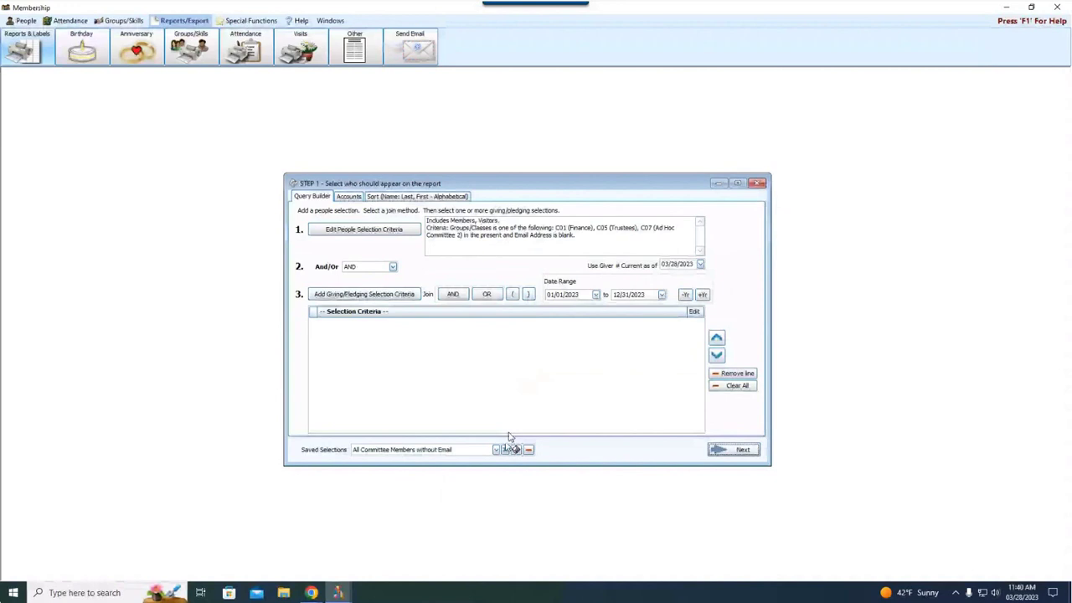
left_click(731, 450)
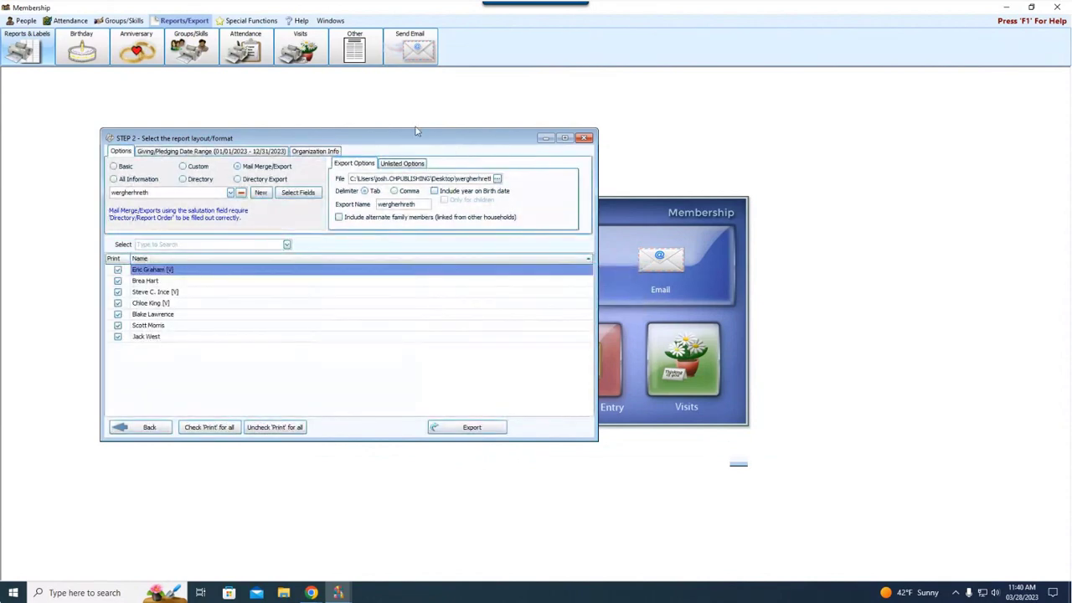
left_click_drag(428, 139, 603, 163)
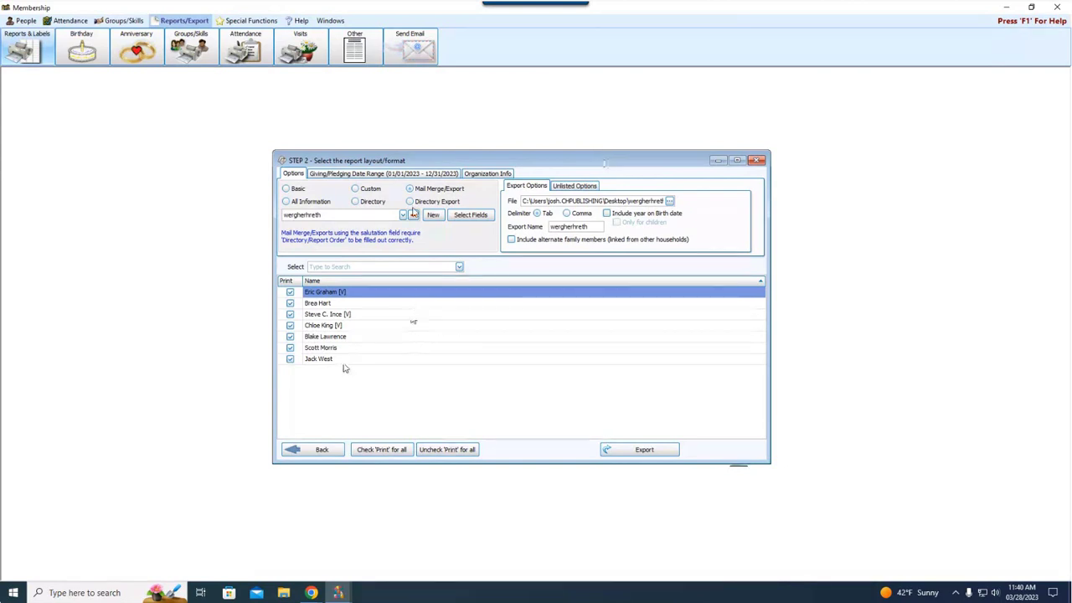
Create a new Mail Merge/Export layout named "Name and Address"
left_click(440, 192)
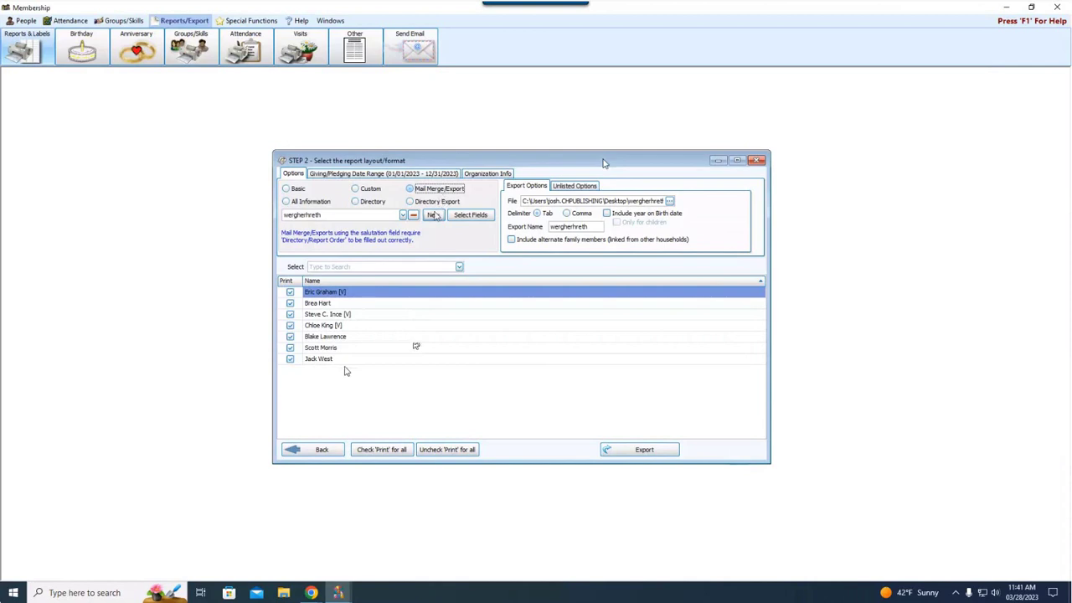
left_click(434, 215)
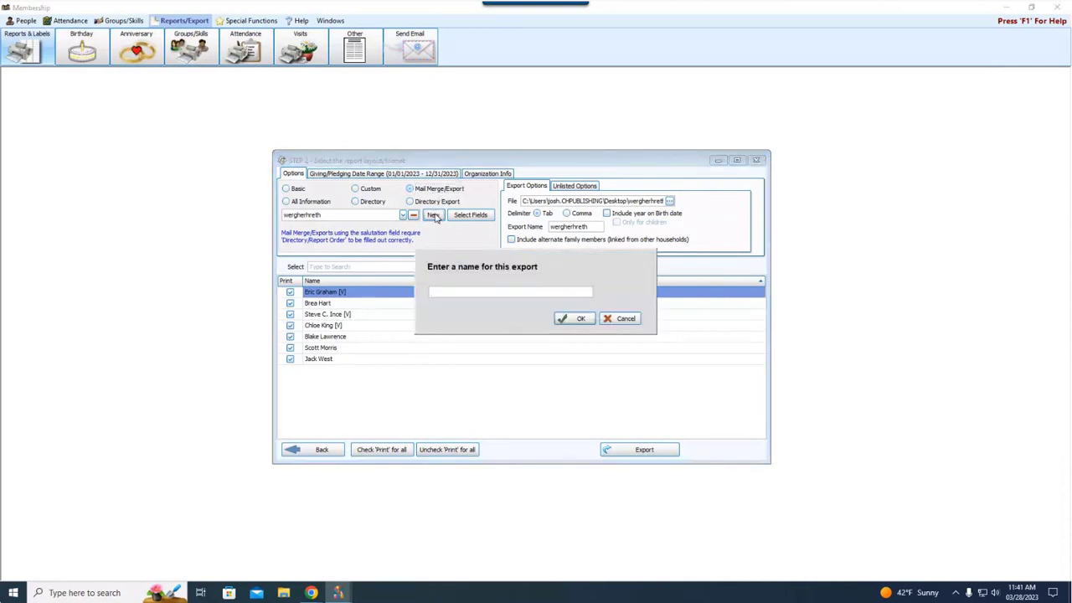
type("Name and Address")
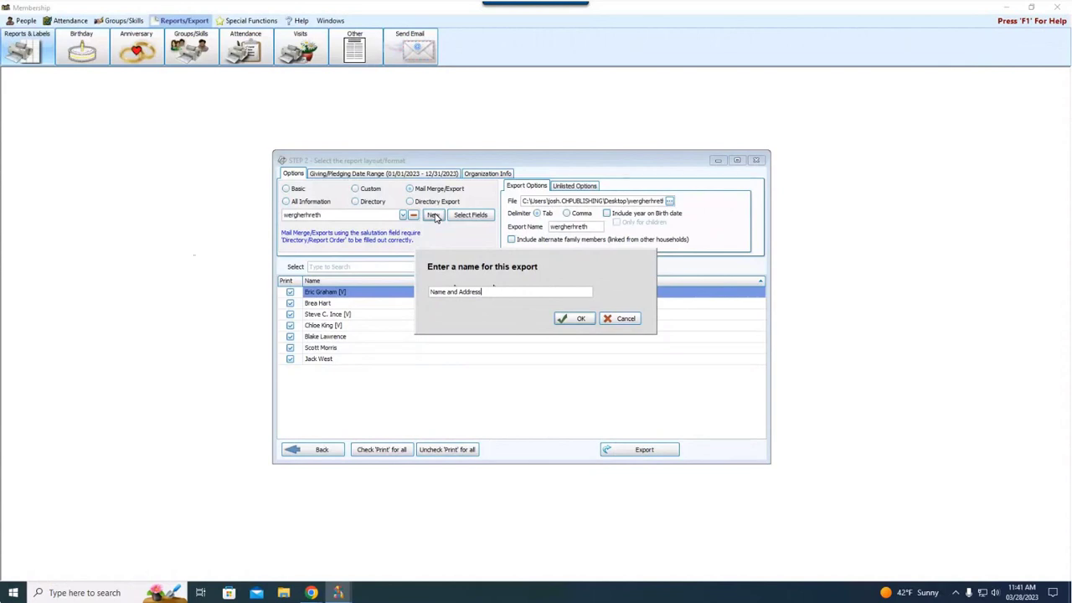
left_click(578, 320)
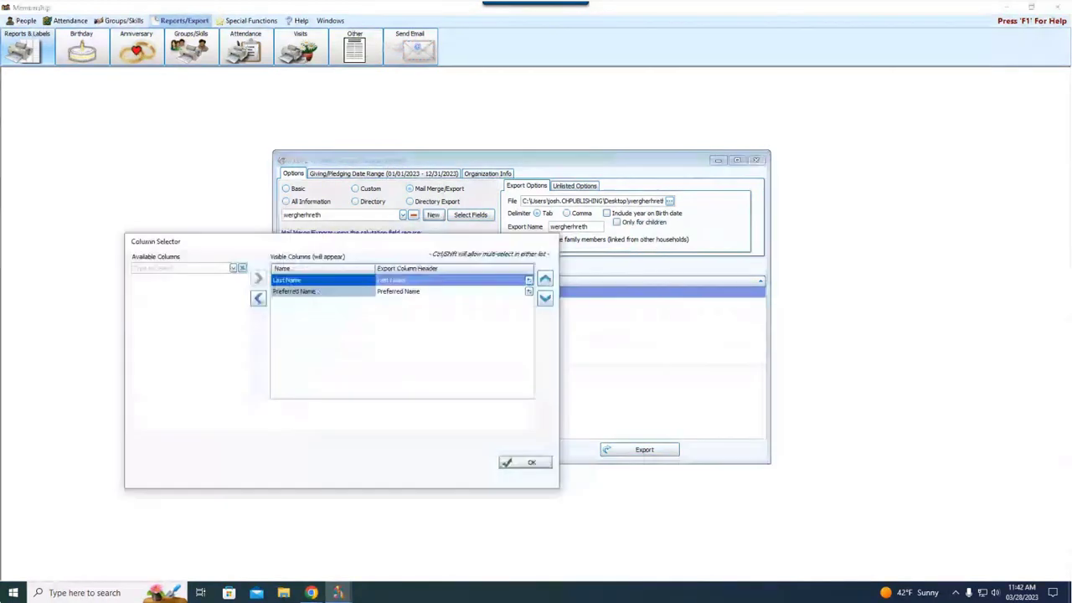
Add the Address 1, Address 2, City and State columns from Current Address (as of today) to the export's visible columns
left_click_drag(385, 248, 570, 204)
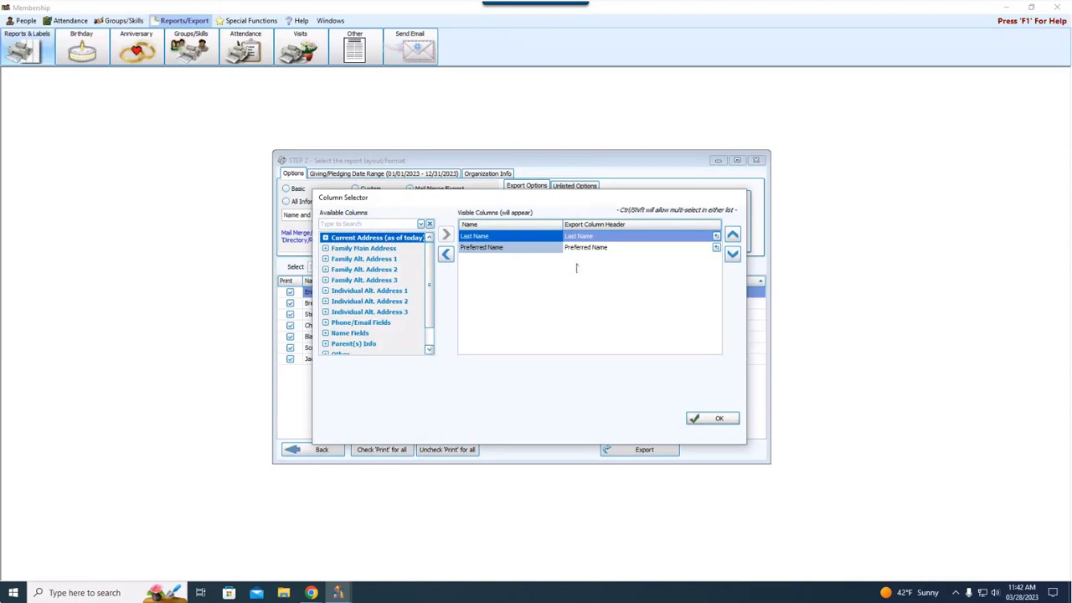
left_click(325, 238)
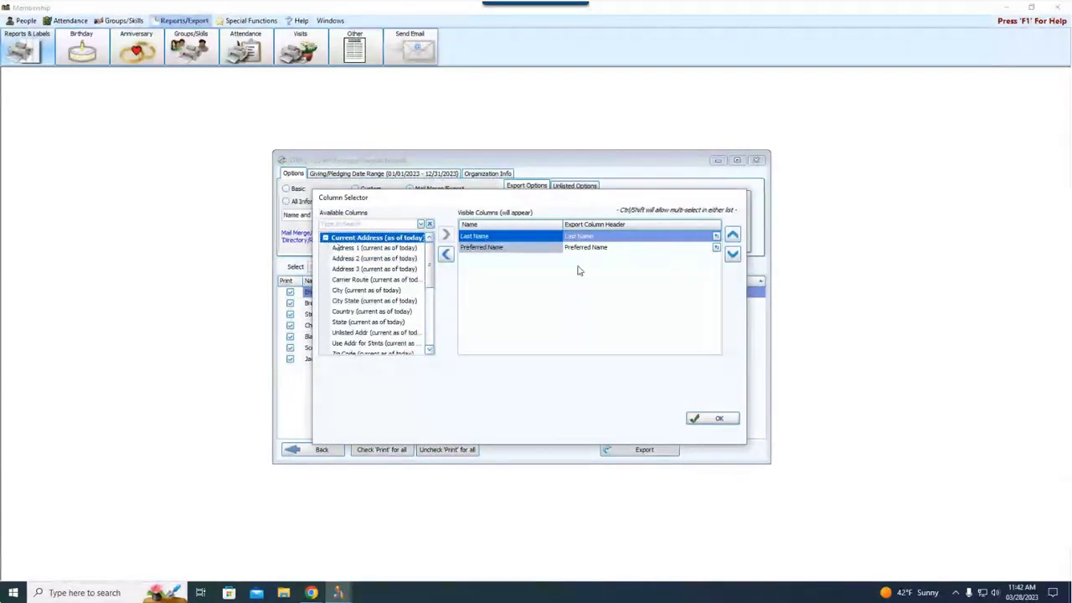
left_click(357, 249)
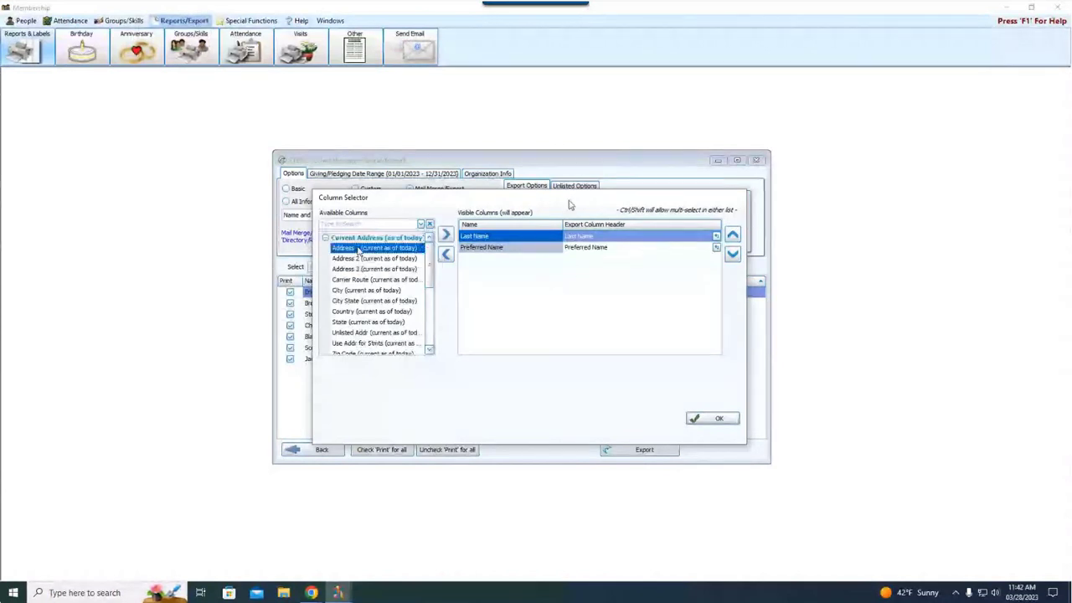
double_click(361, 249)
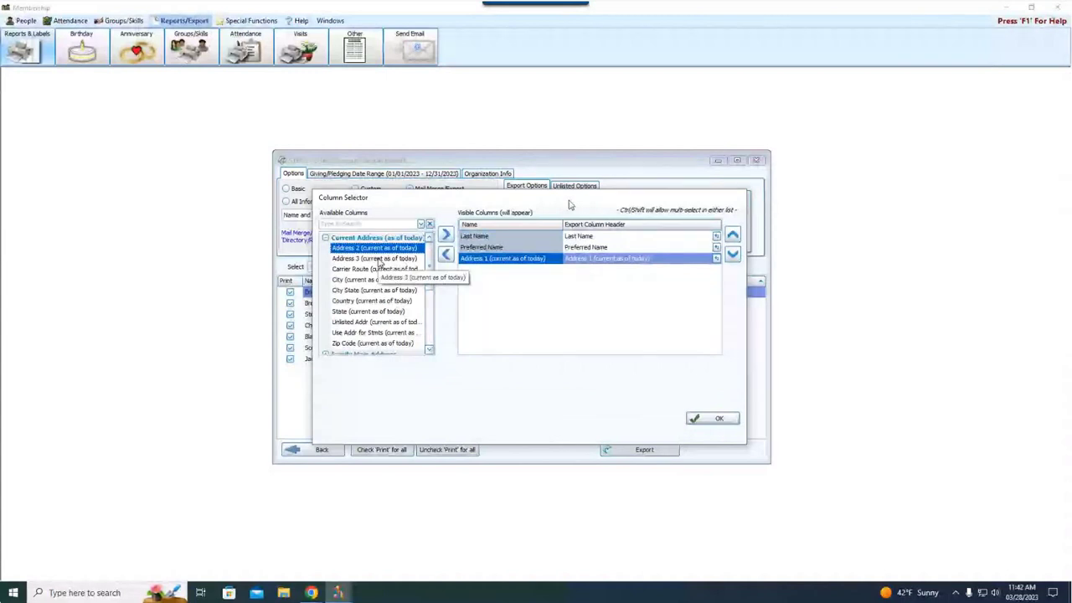
double_click(373, 248)
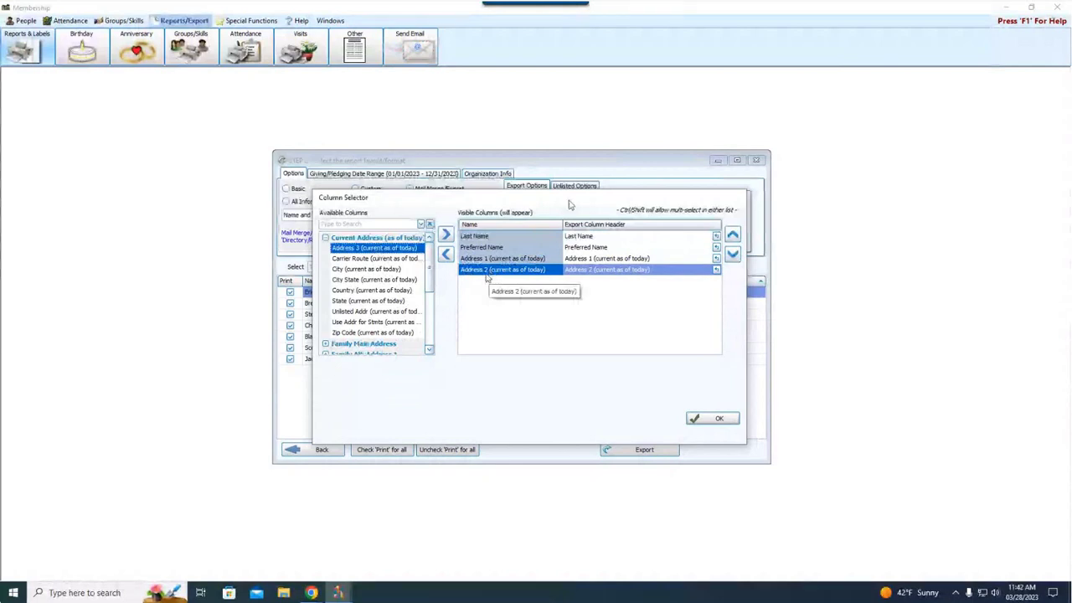
double_click(366, 269)
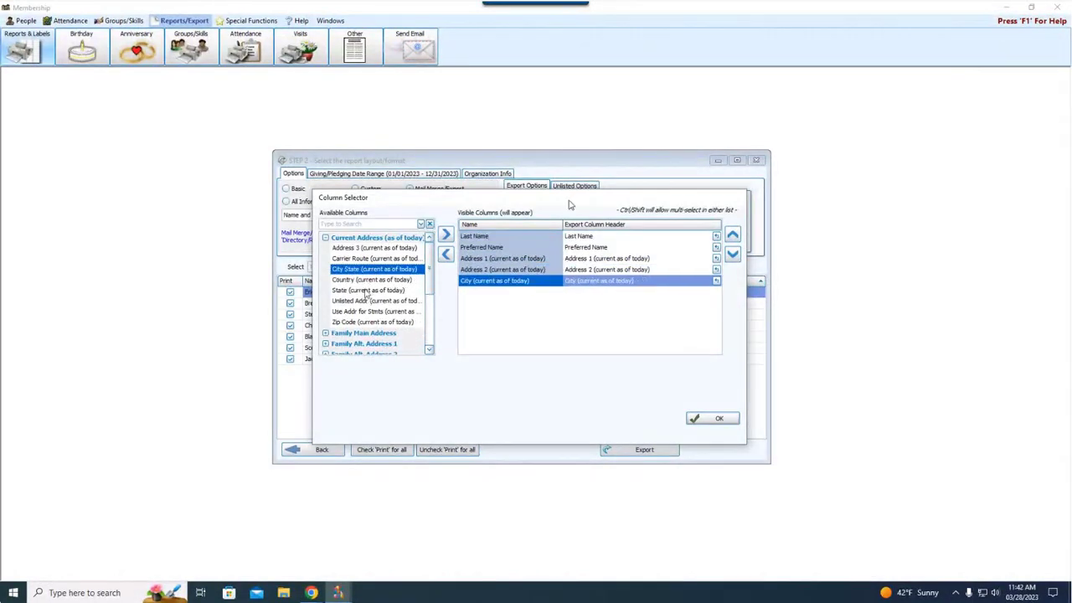
double_click(369, 289)
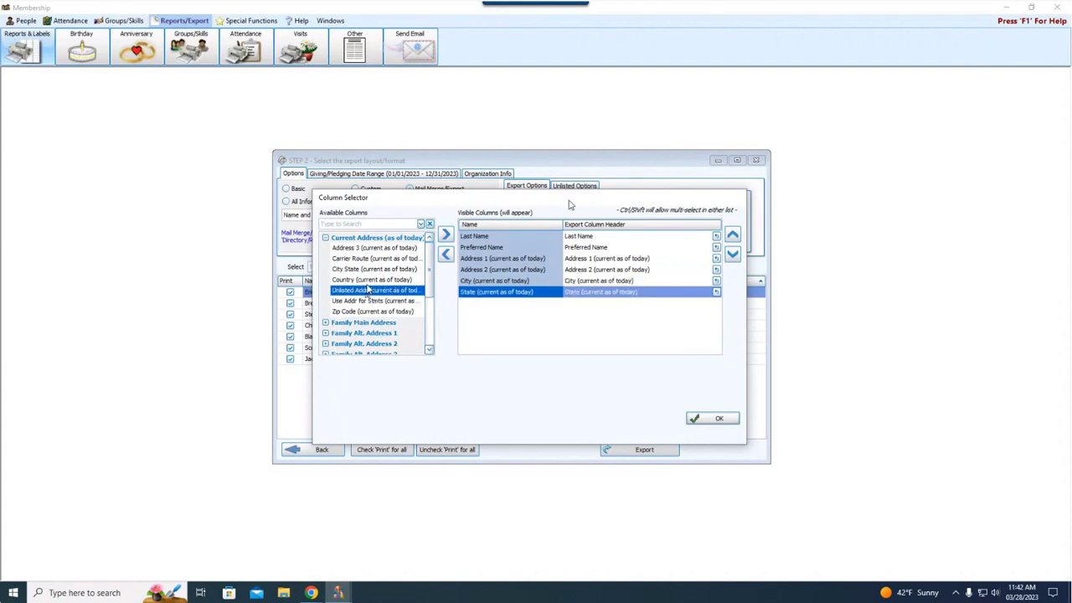
Try the combined City State (current as of today) column in the export, and remove it again
left_click(470, 283)
left_click(475, 293)
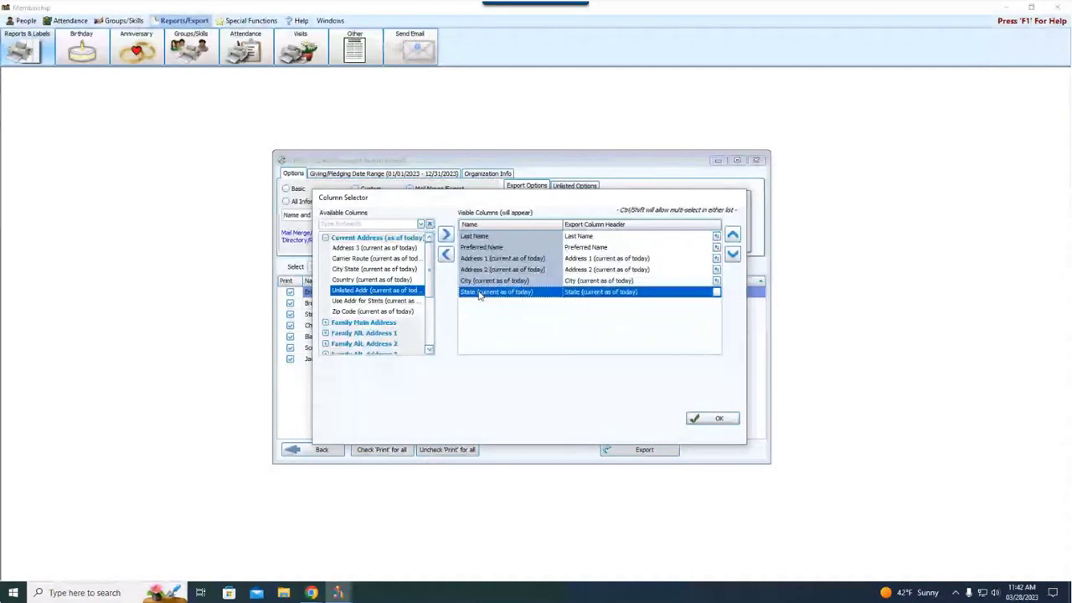
double_click(374, 269)
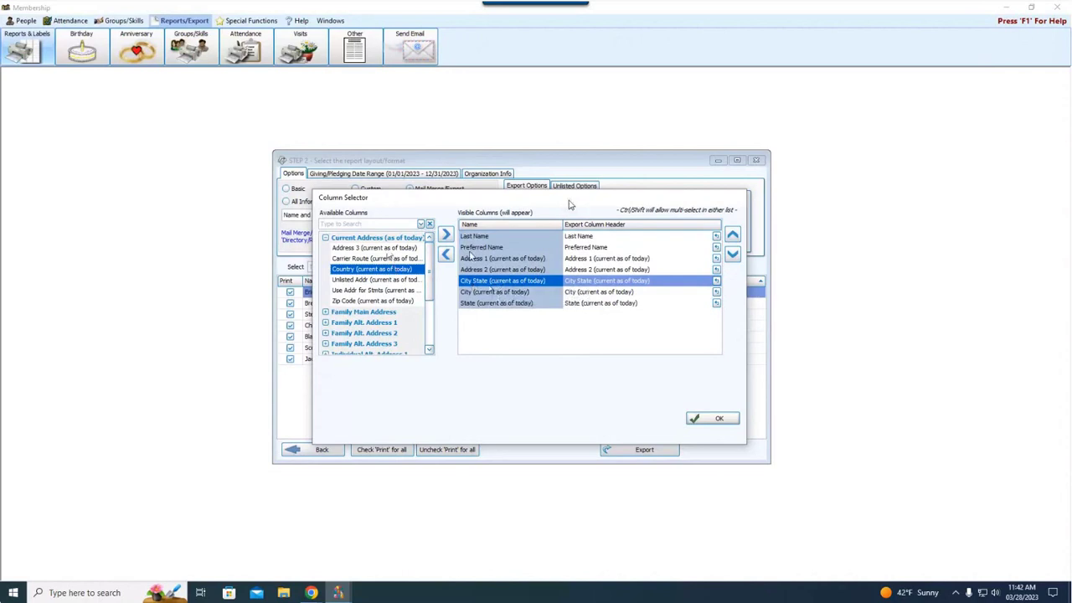
left_click(446, 254)
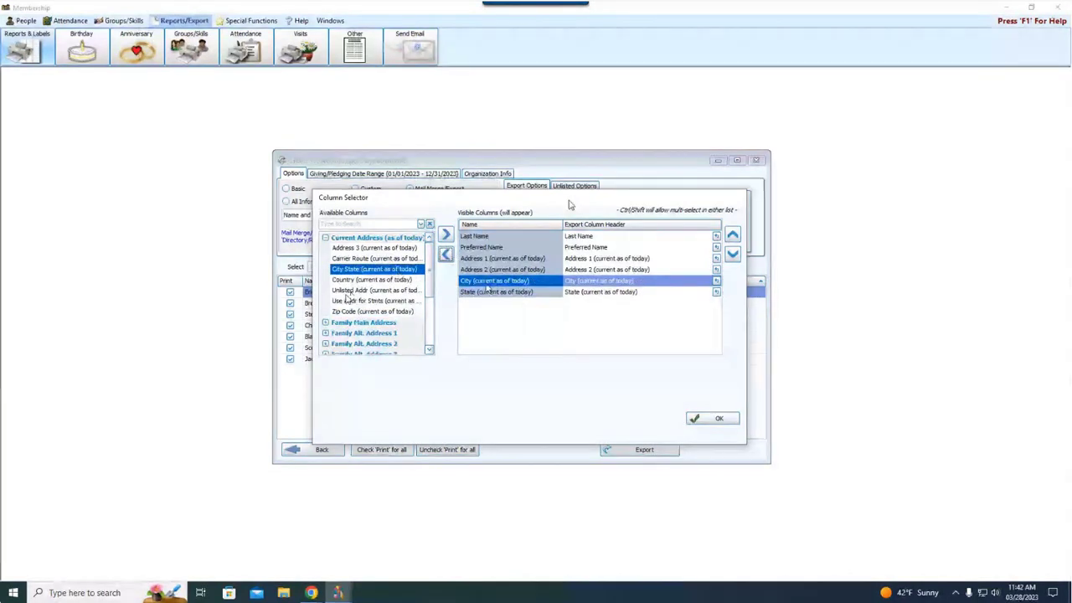
Add the Zip Code (current as of today) column and place it below State
double_click(372, 311)
left_click(733, 255)
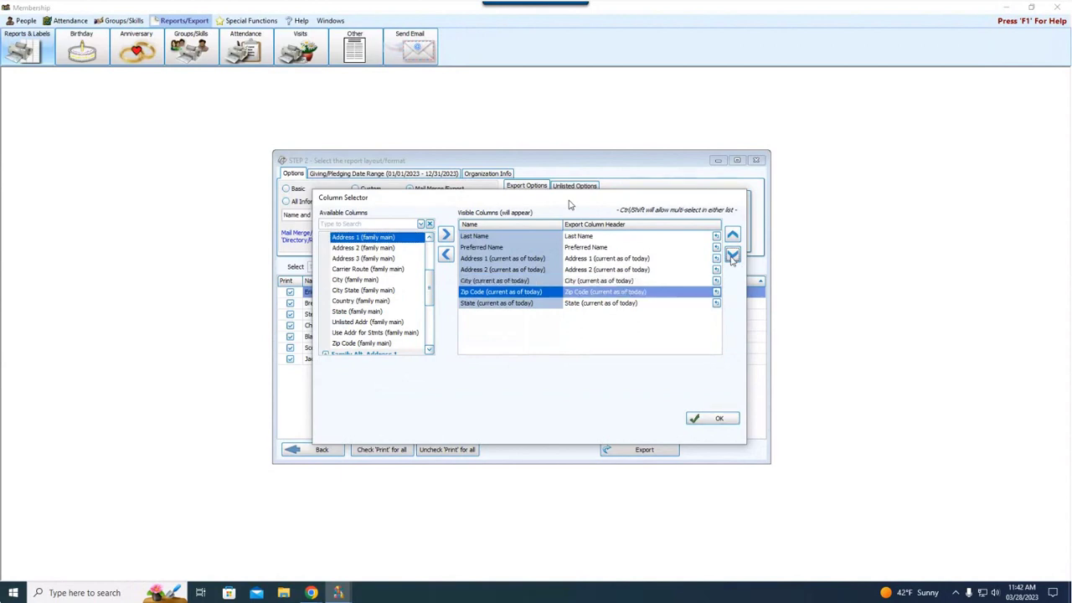
left_click(733, 255)
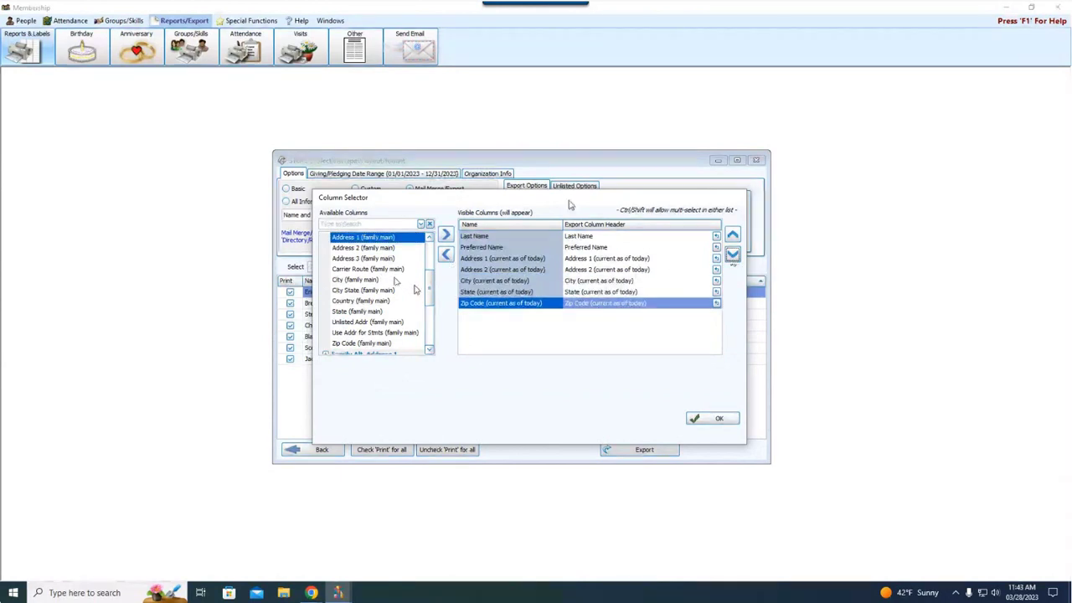
Try adding the Age column from the Other category to the export, and remove it again
scroll(427, 301, "down", 2)
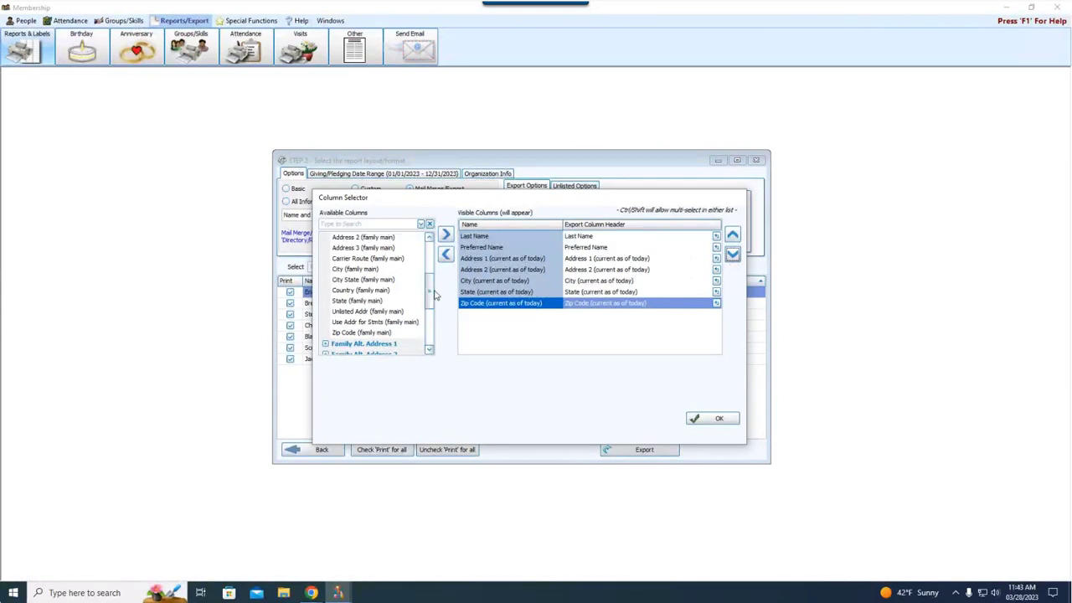
scroll(434, 306, "down", 3)
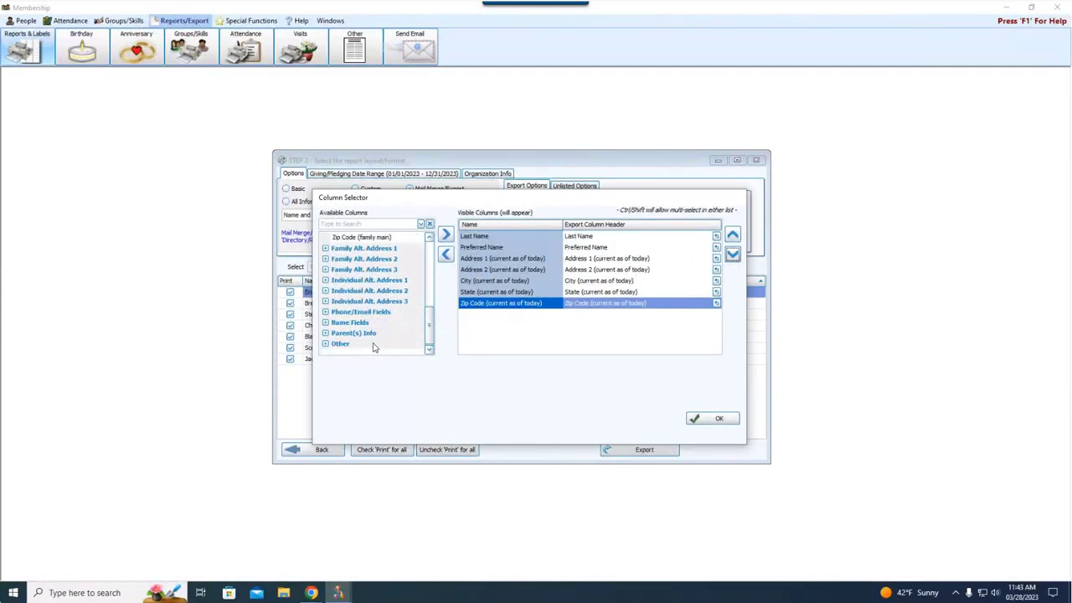
left_click(338, 314)
left_click(326, 344)
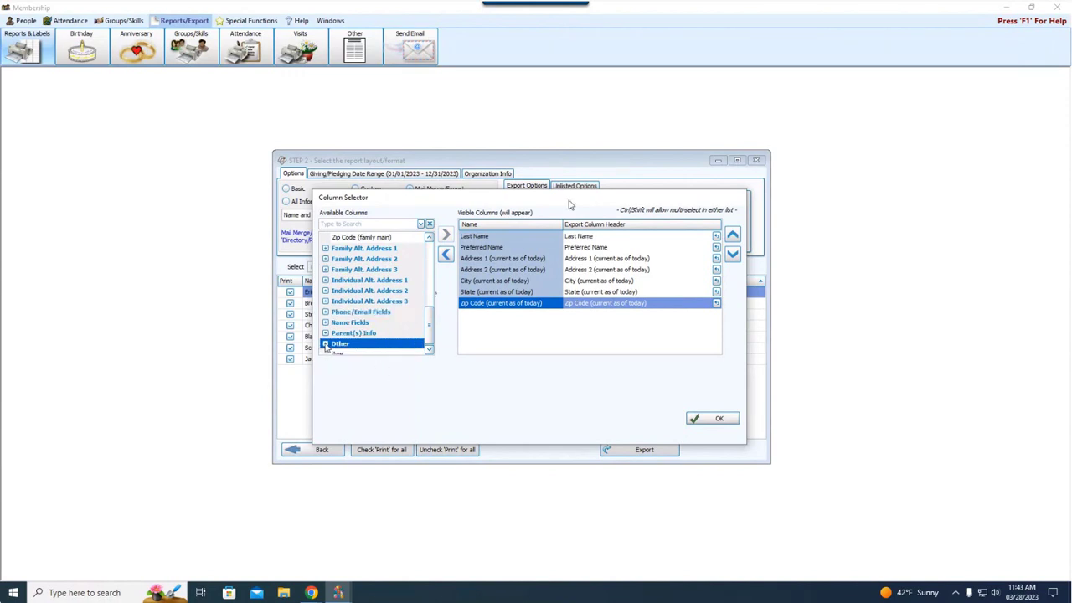
scroll(431, 272, "down", 4)
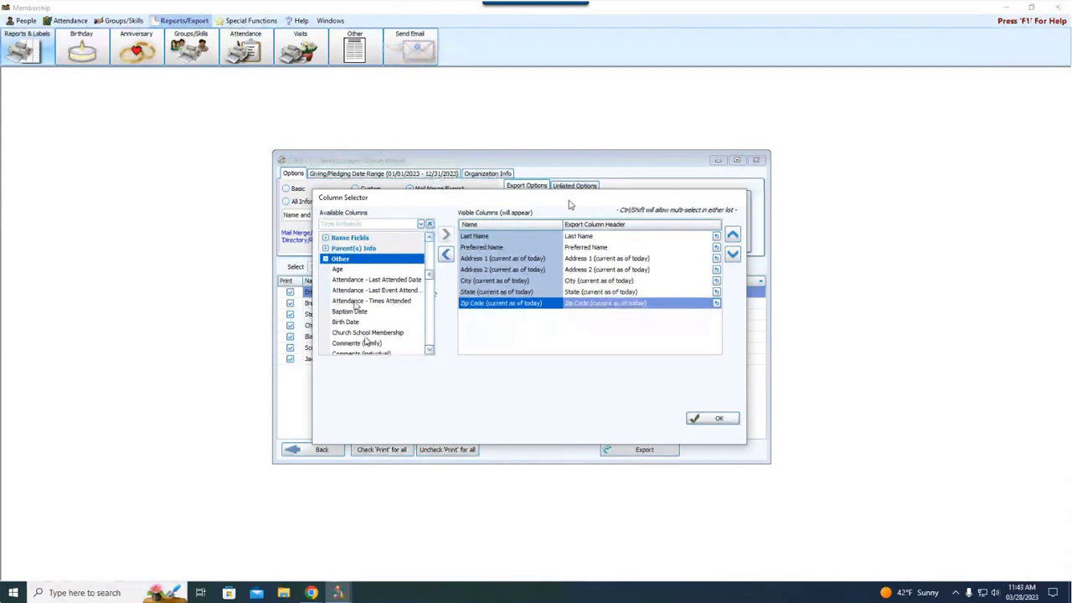
left_click_drag(337, 269, 454, 284)
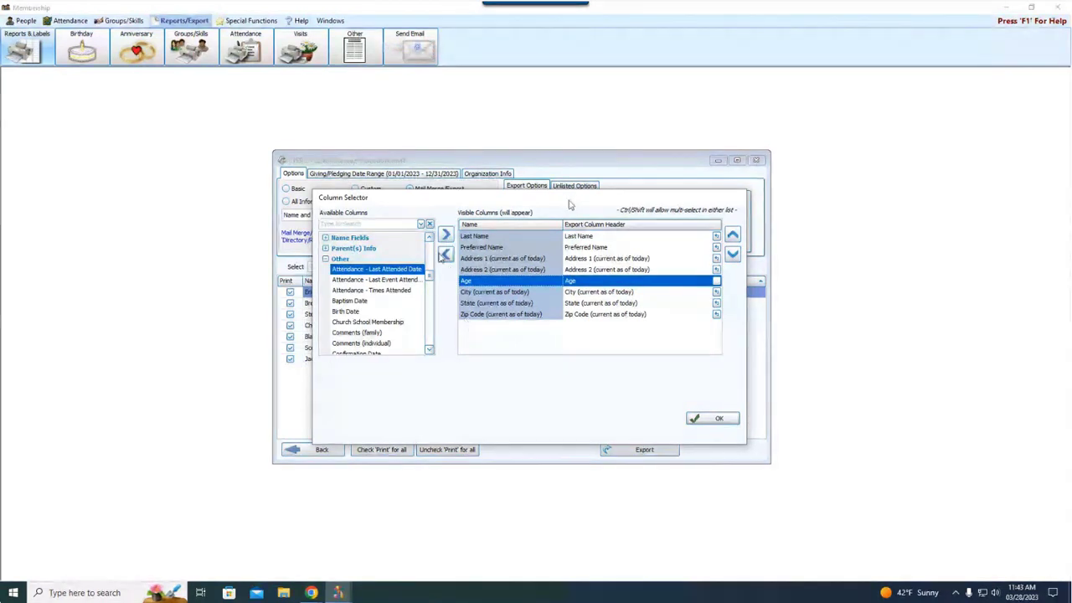
left_click(445, 254)
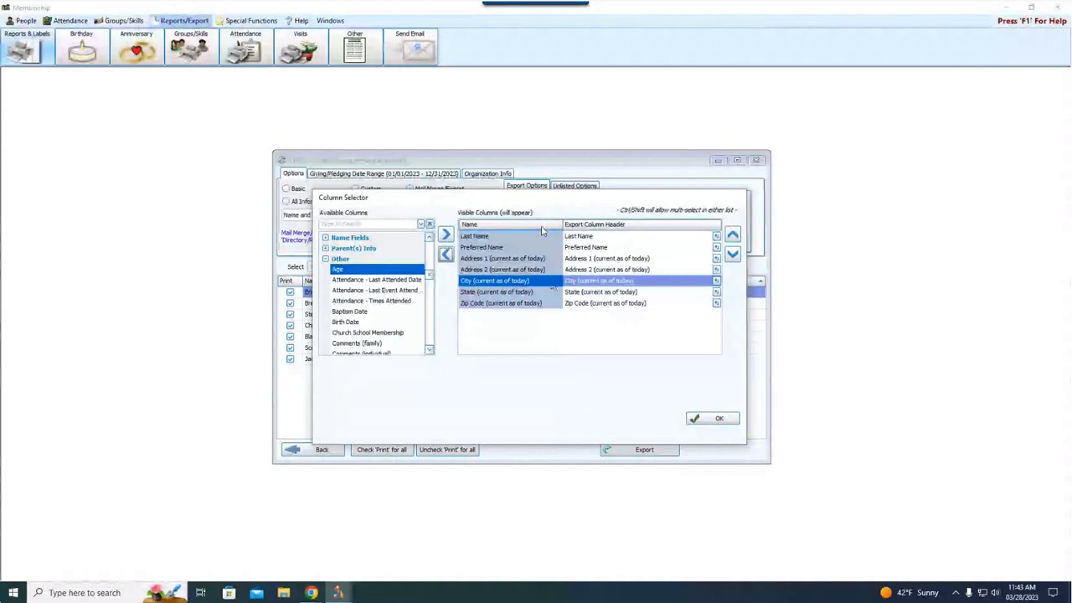
Accept the export columns, and reselect the Name and Address mail merge export to check its selected fields
left_click(731, 425)
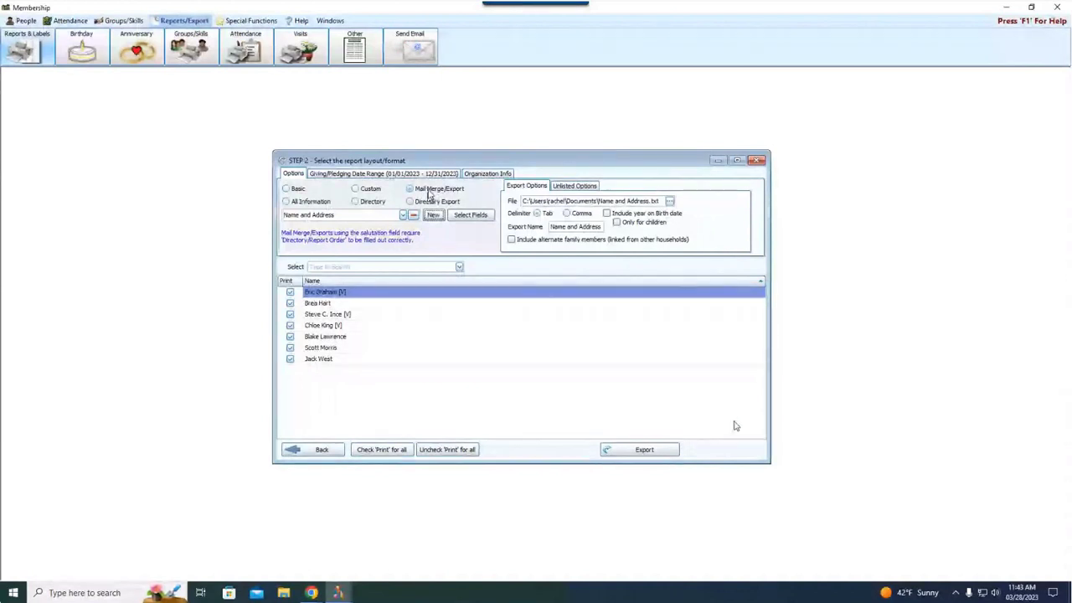
left_click(425, 191)
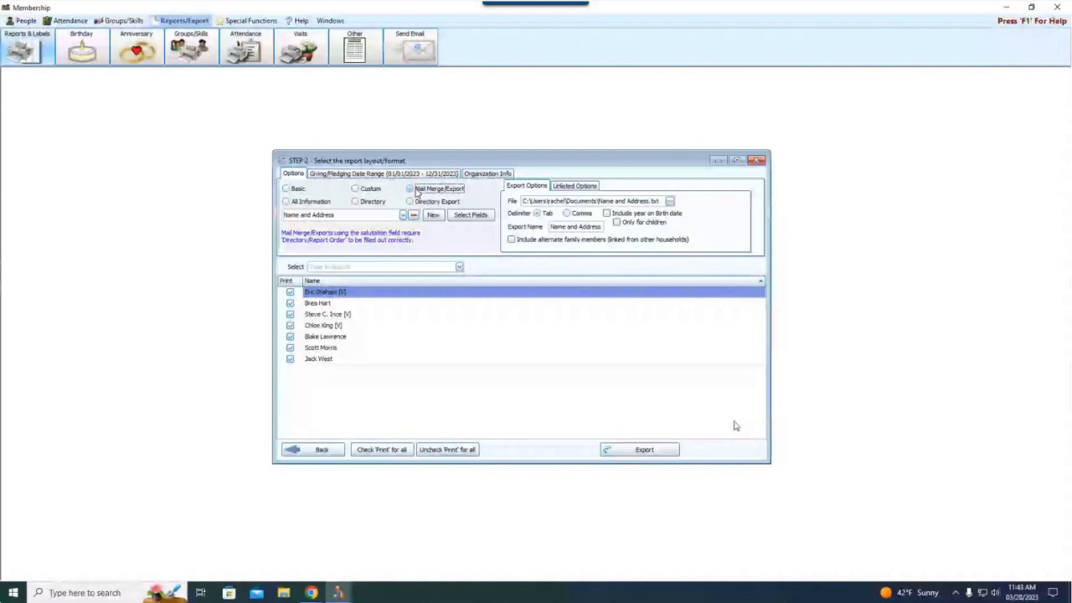
left_click(403, 215)
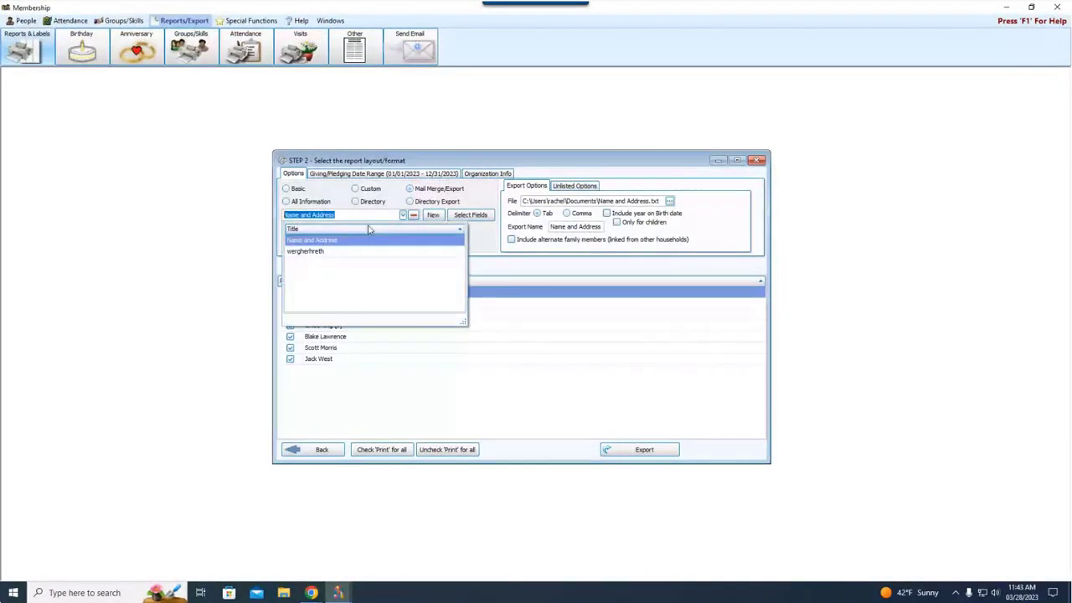
left_click(306, 240)
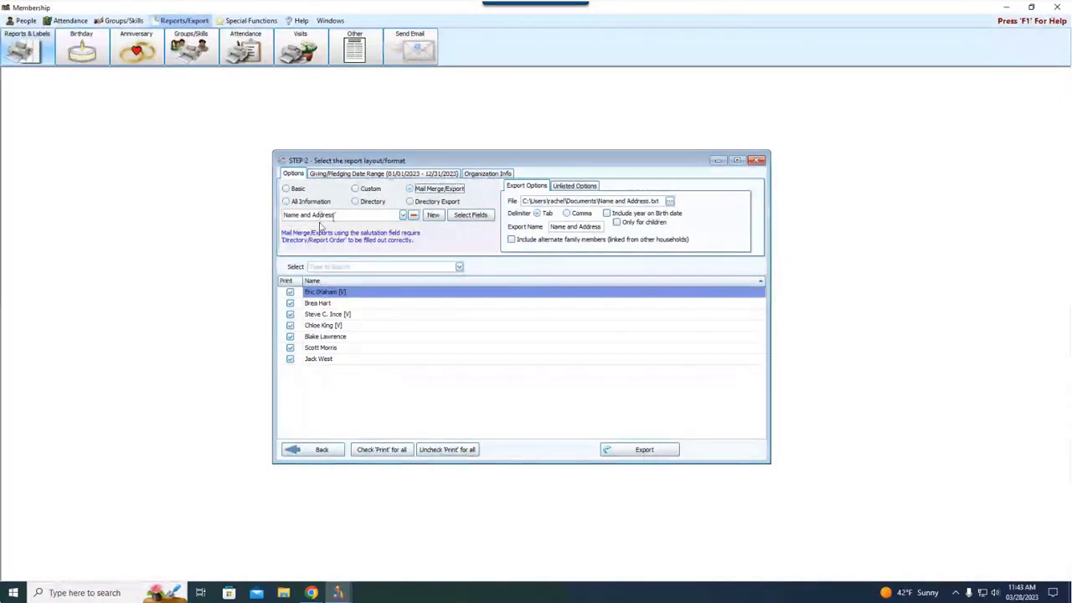
left_click(471, 219)
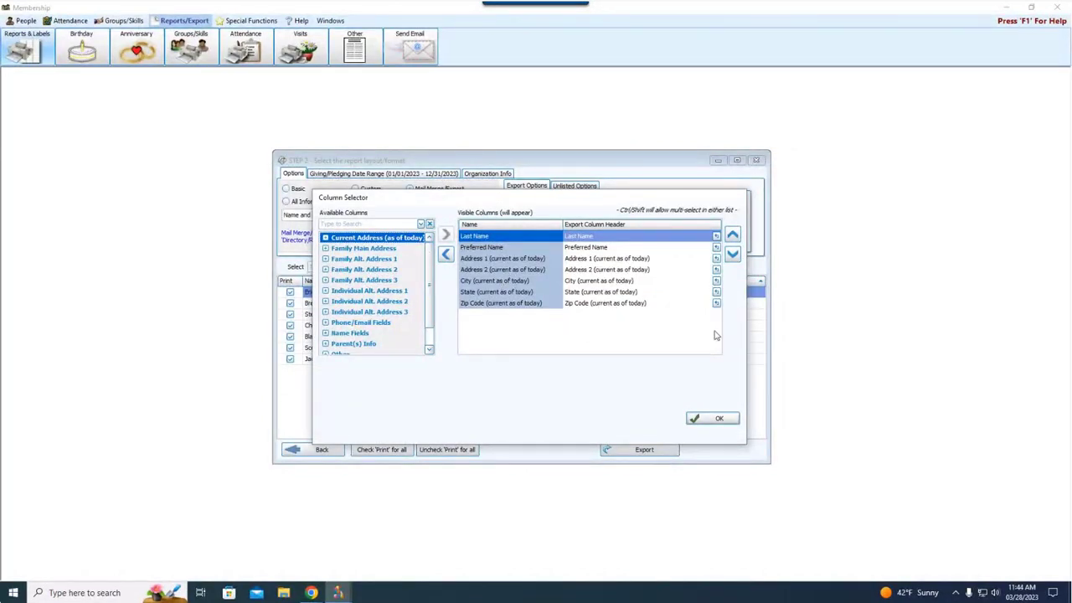
left_click(727, 419)
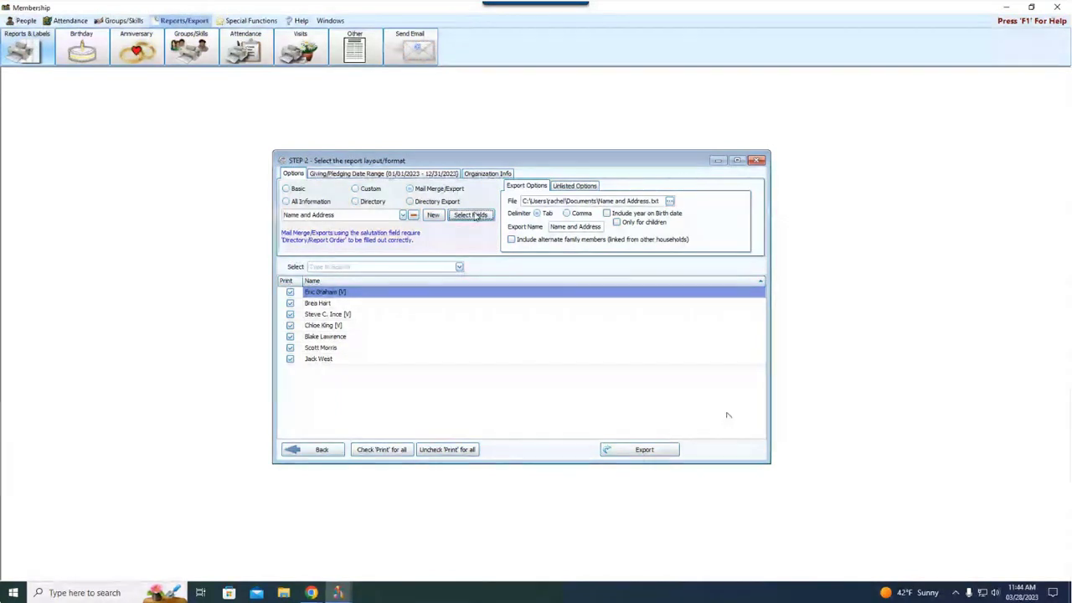
Open the export's field selection and shorten the first three address column headers to Address 1, Address 2 and City
key("Return")
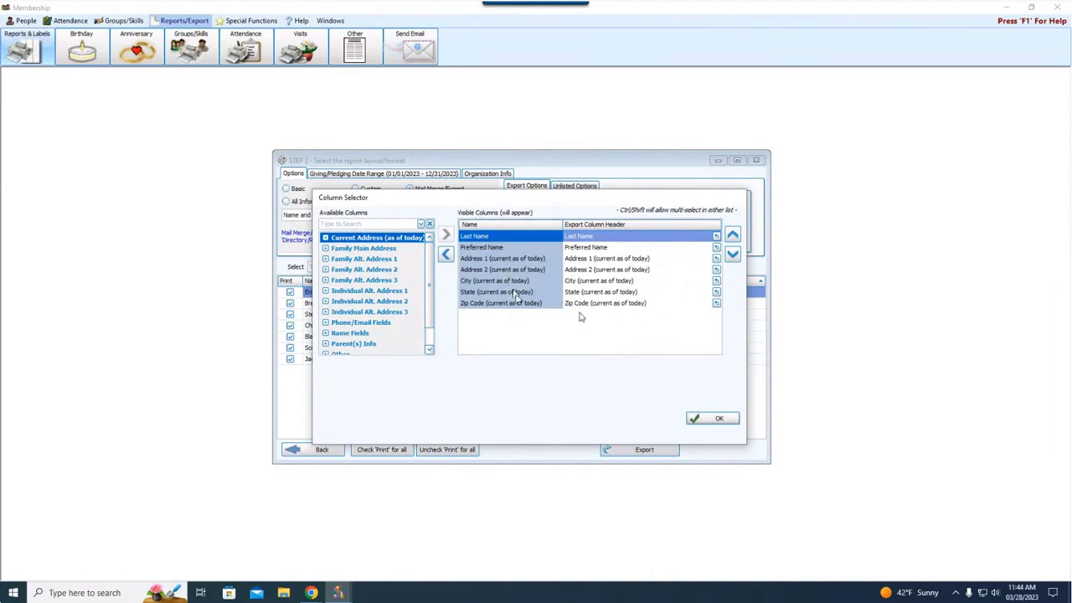
left_click(633, 247)
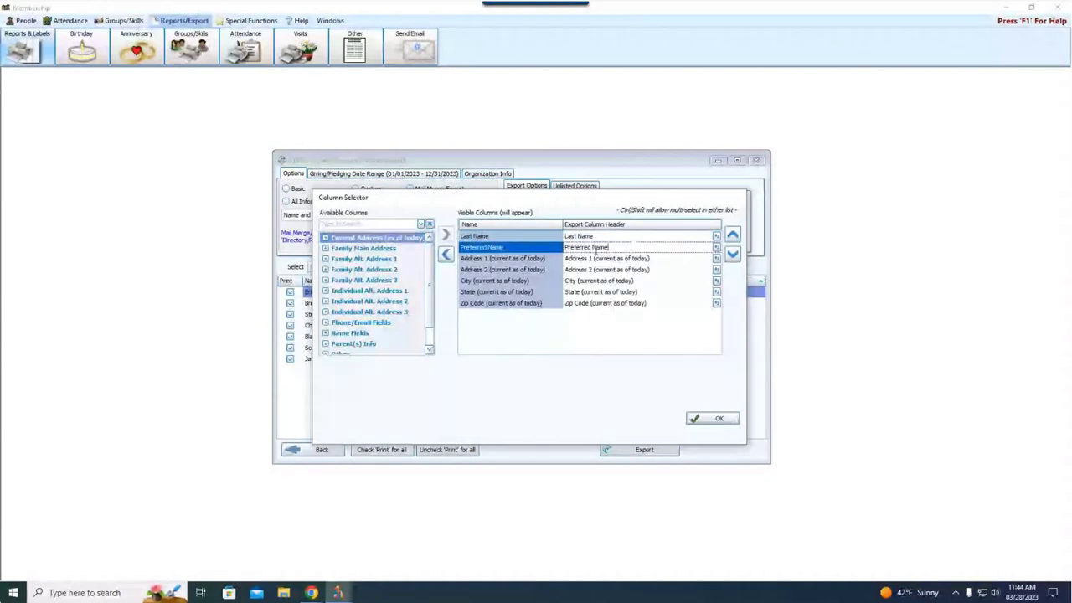
left_click(645, 259)
left_click_drag(652, 258, 578, 281)
left_click(595, 259)
key("BackSpace")
left_click(657, 269)
key("BackSpace")
left_click(652, 281)
key("BackSpace")
Shorten the remaining address column headers to State and Zip Code, and accept the column selection
left_click(651, 292)
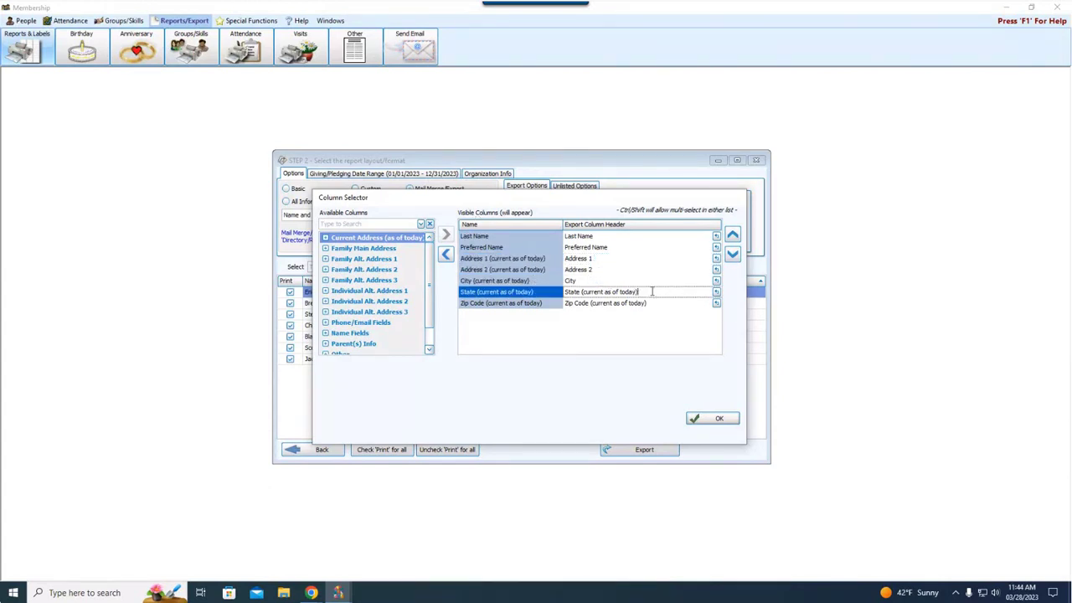
left_click_drag(640, 291, 581, 292)
key("BackSpace")
left_click(661, 303)
left_click_drag(648, 303, 589, 302)
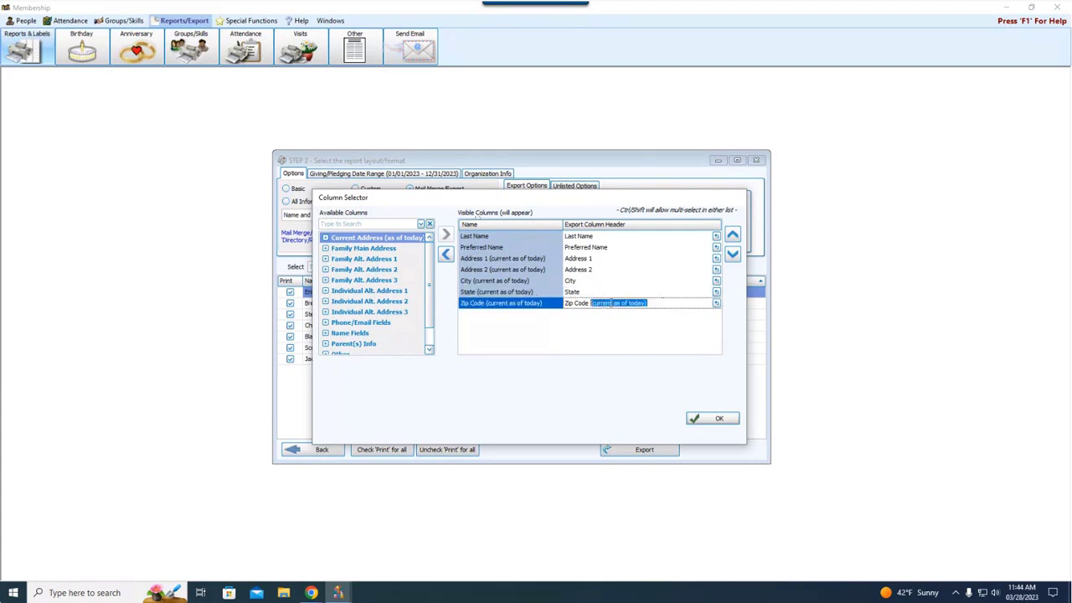
key("BackSpace")
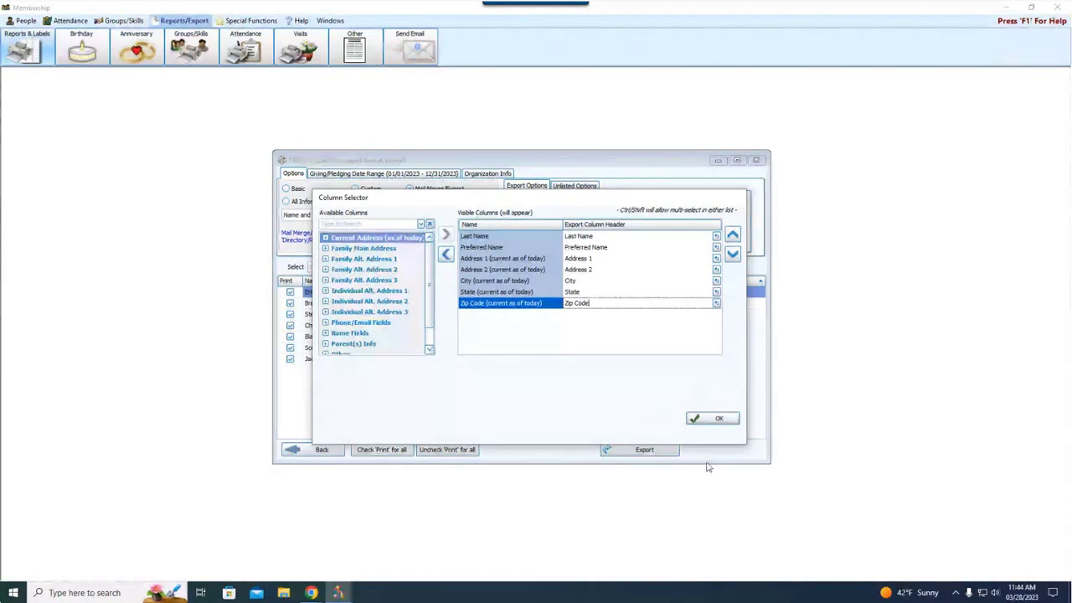
left_click(718, 421)
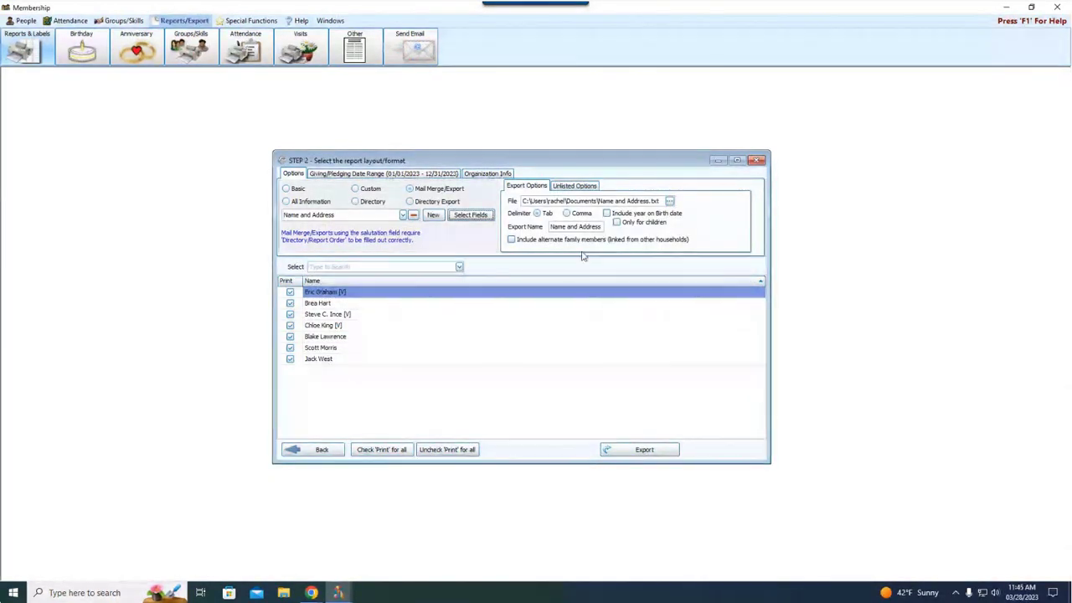
Change the export file's save location to the Desktop folder, keeping the file name Name and Address
left_click(577, 226)
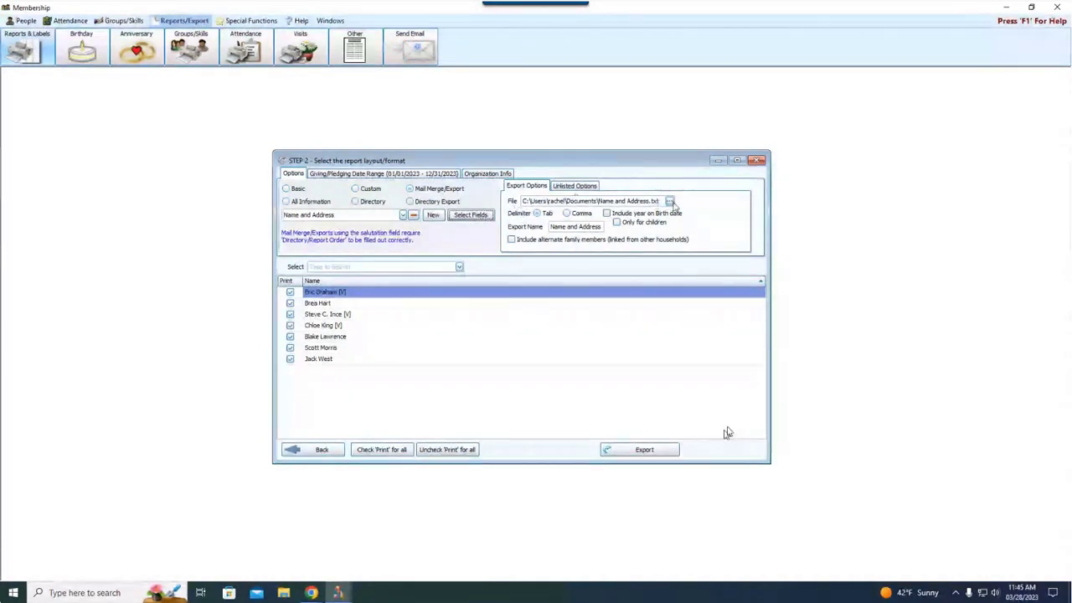
left_click(524, 201)
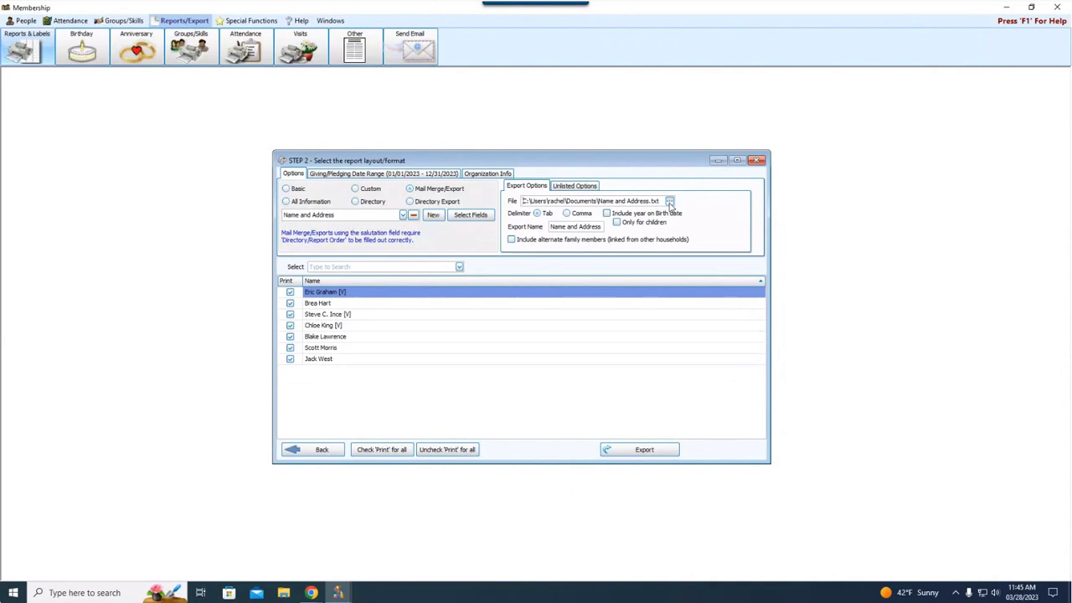
left_click(669, 202)
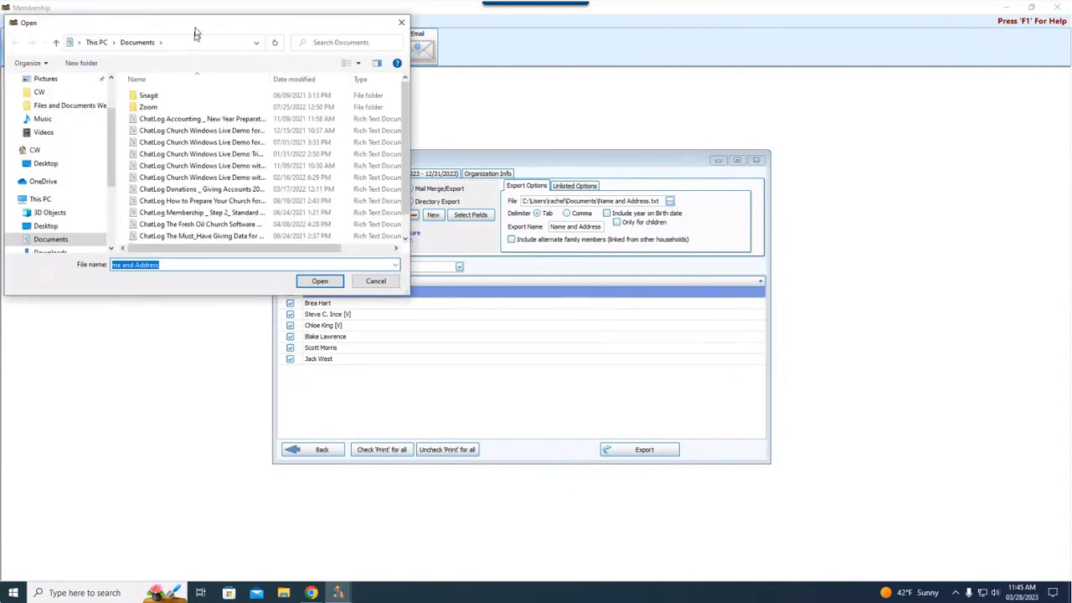
left_click_drag(198, 34, 521, 147)
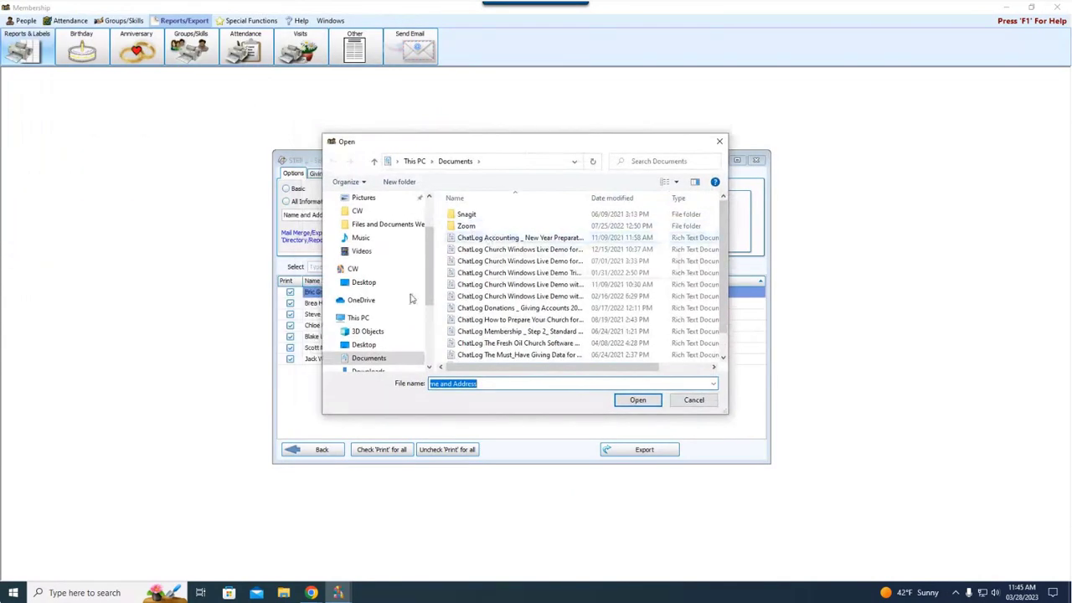
left_click(382, 350)
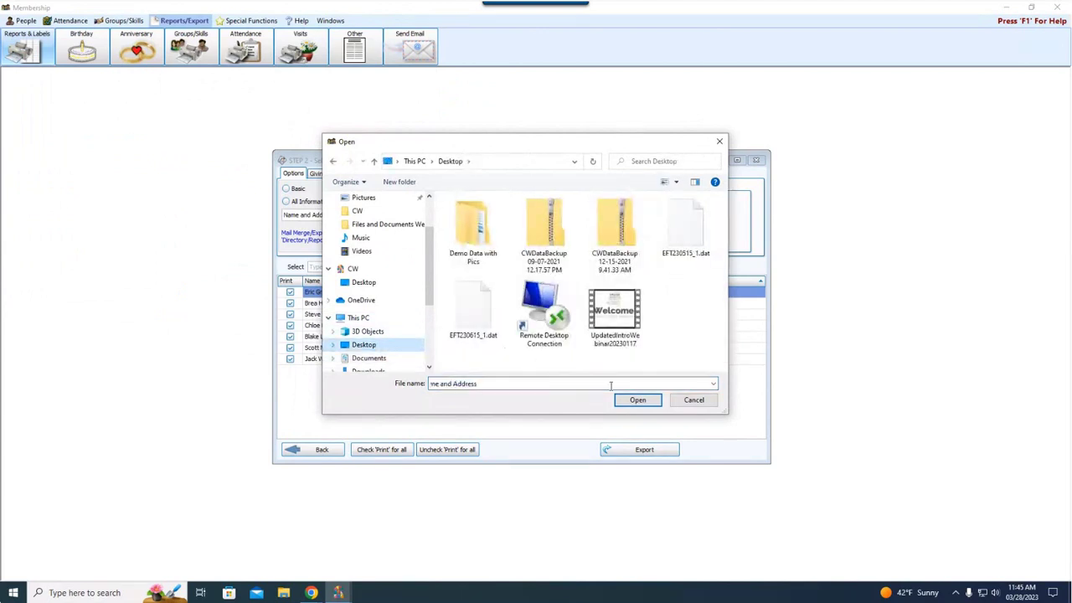
left_click(639, 401)
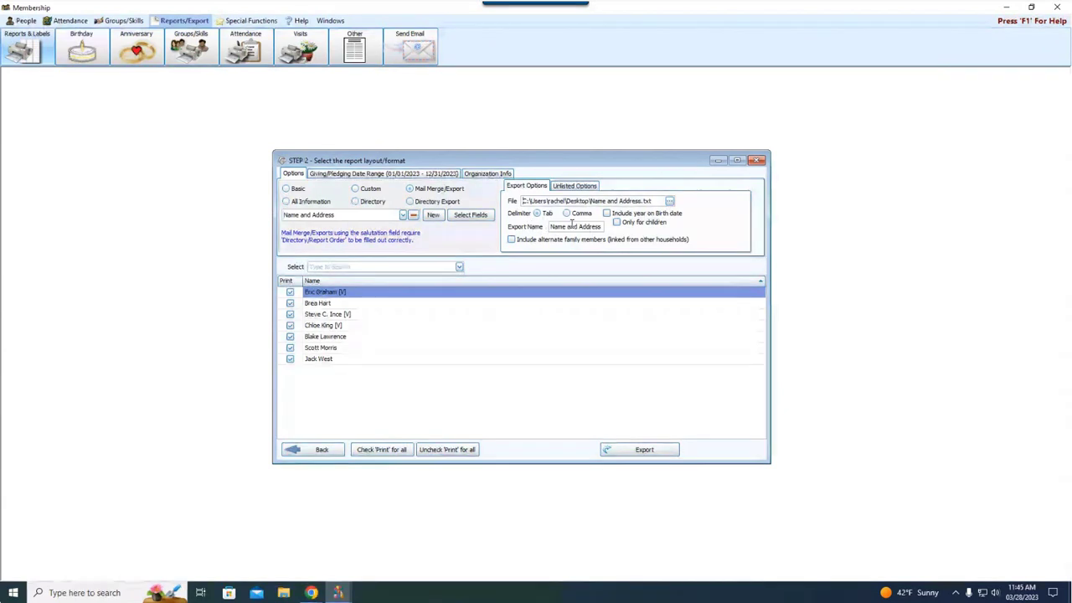
Export the list as a comma-delimited file and open the folder that contains it
left_click(567, 213)
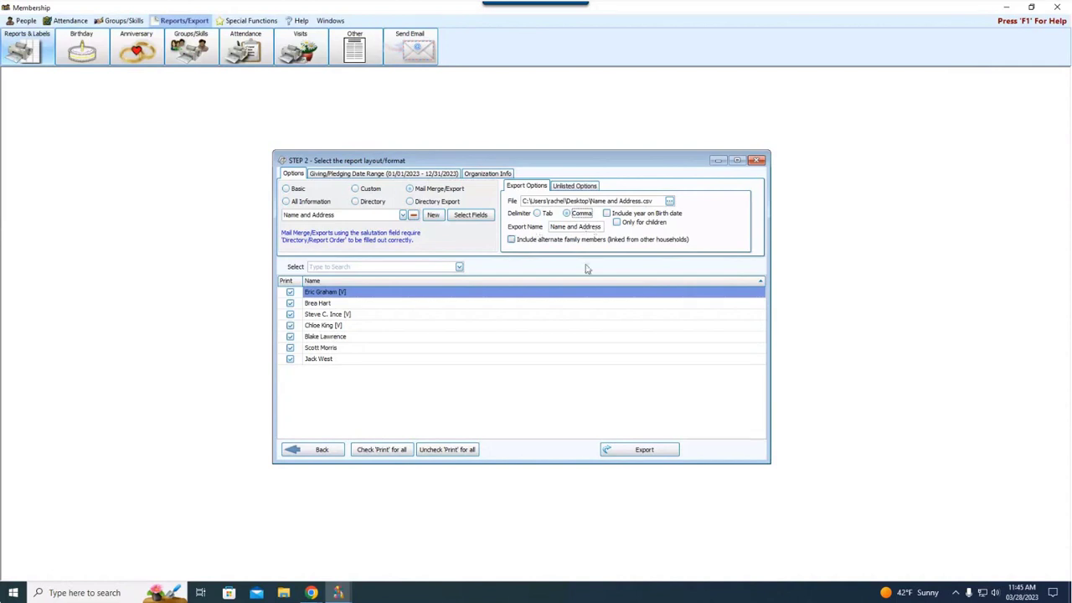
left_click(651, 453)
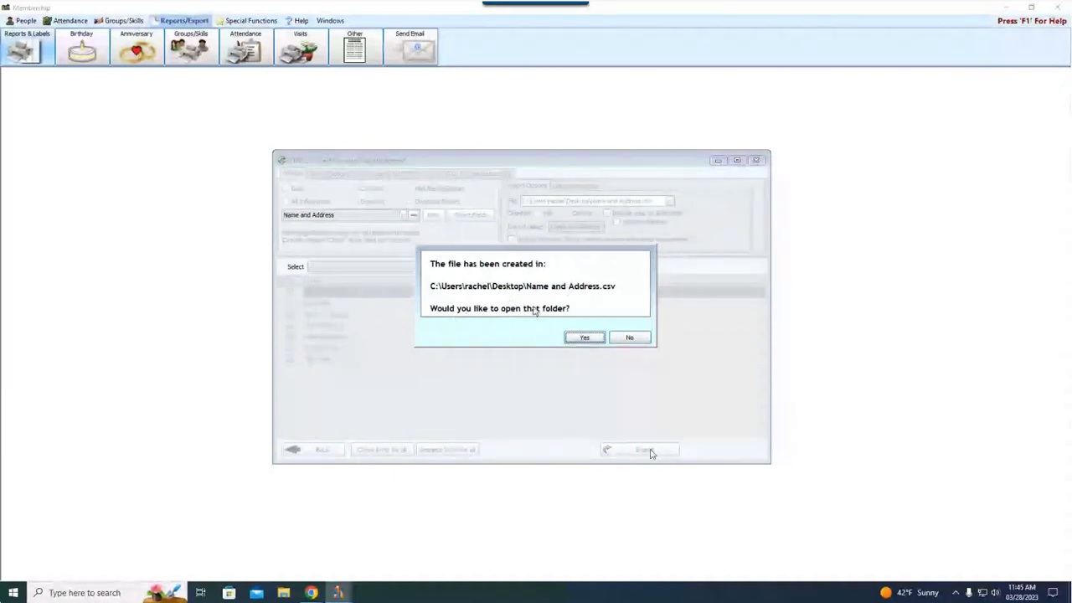
left_click(591, 339)
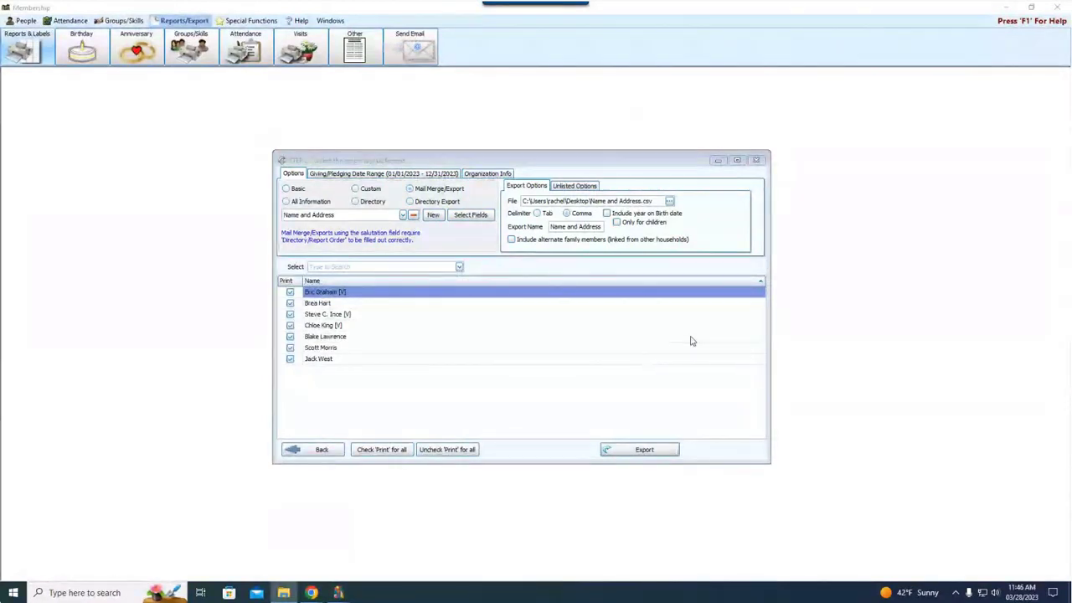
Open the exported Name and Address CSV file with Notepad, leaving it set as the default app for .csv files
left_click_drag(652, 304, 524, 158)
left_click(395, 281)
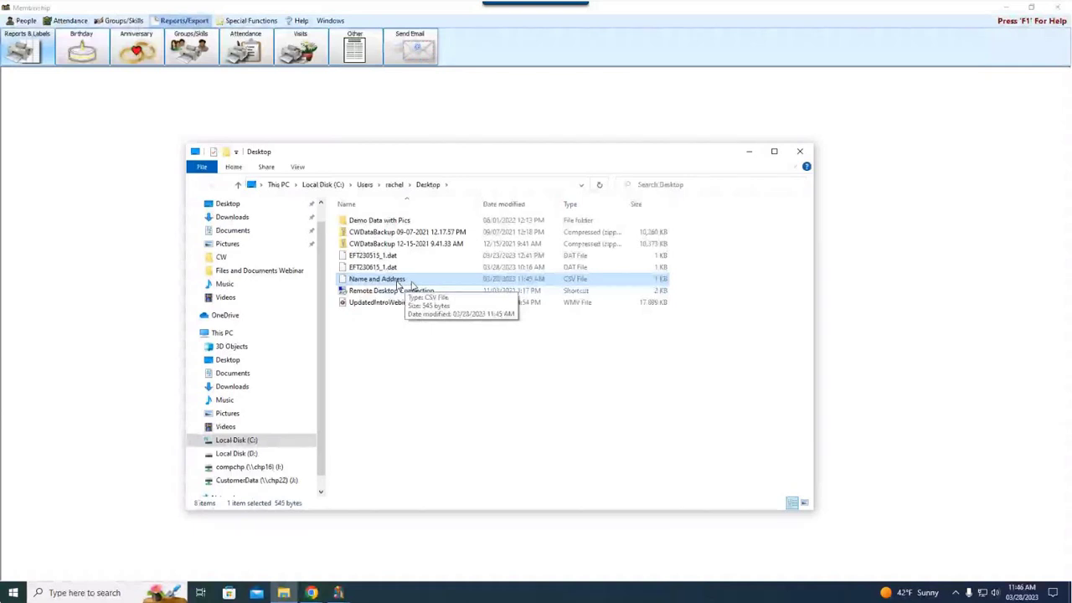
double_click(407, 287)
left_click(662, 297)
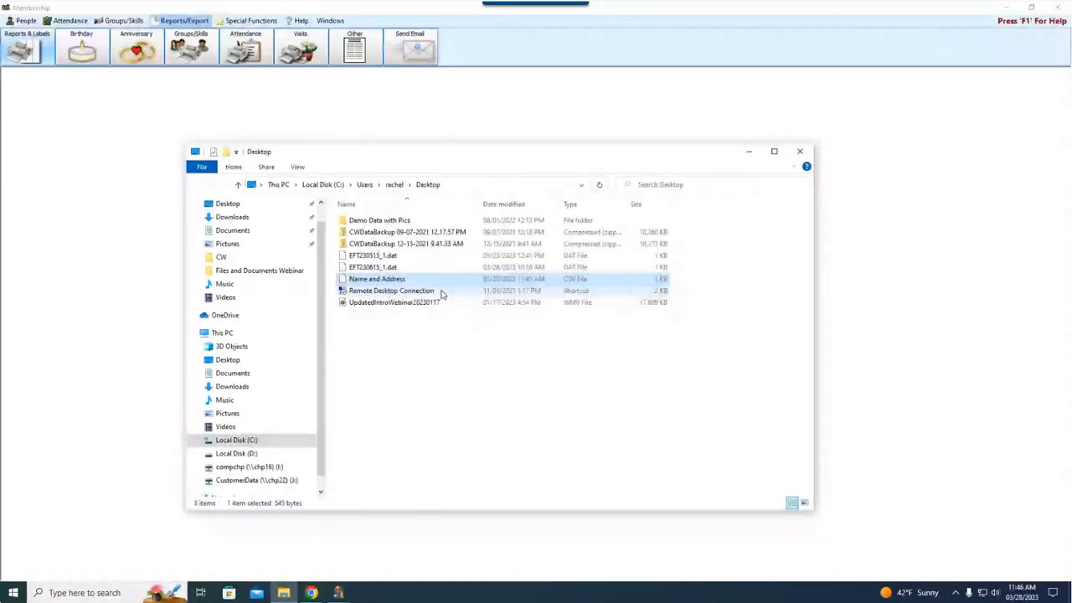
right_click(435, 280)
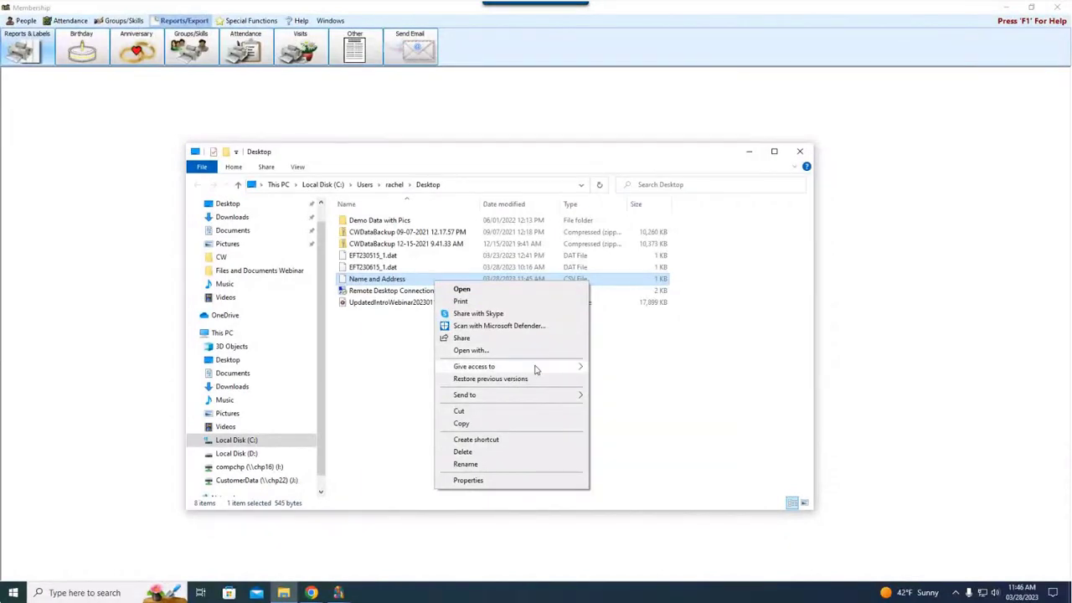
mouse_move(535, 368)
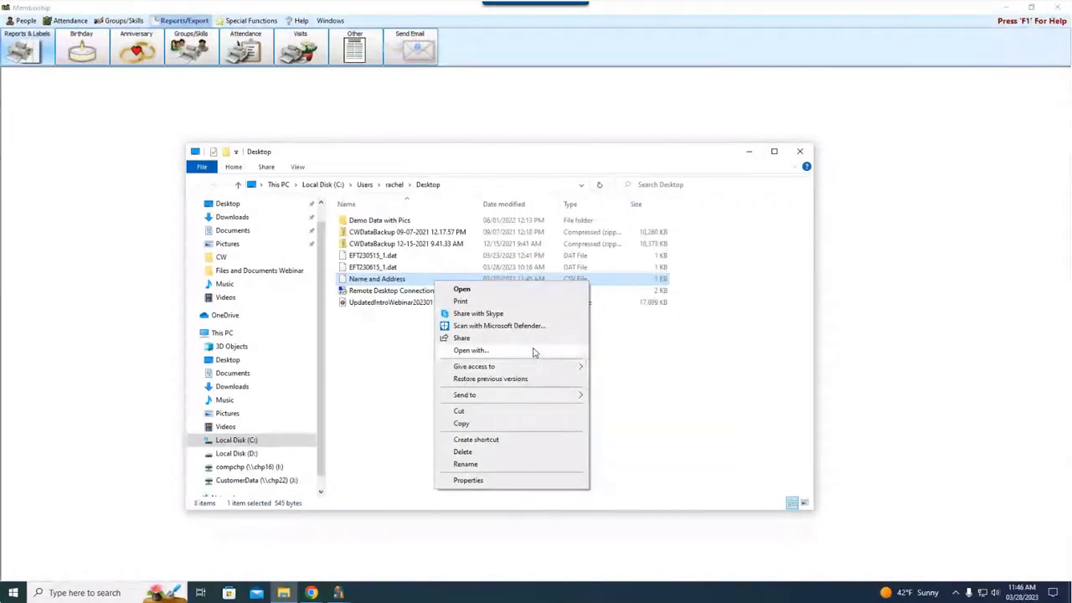
left_click(535, 352)
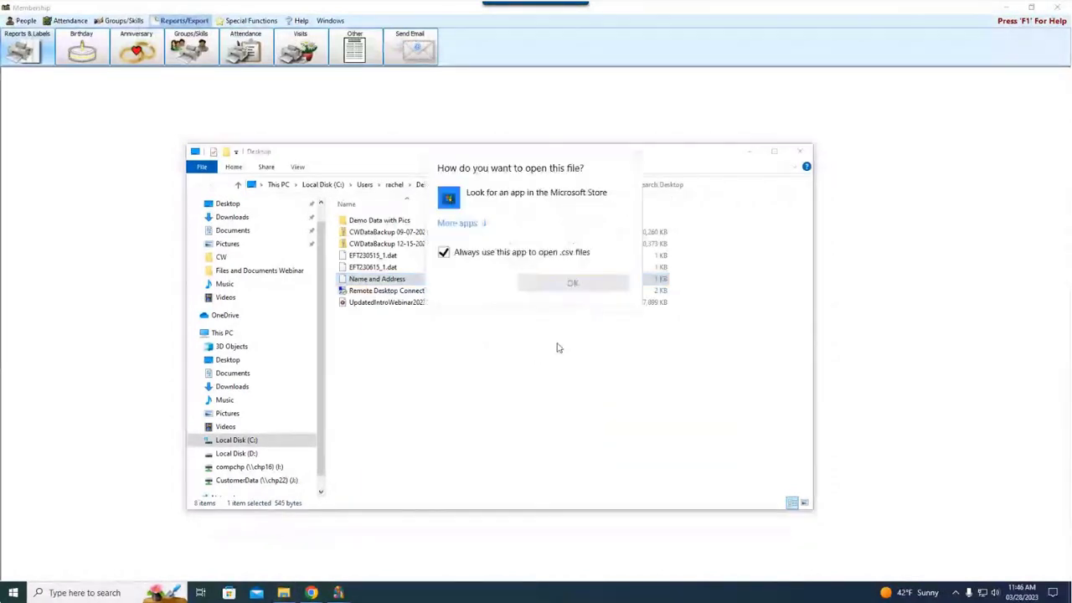
left_click(473, 232)
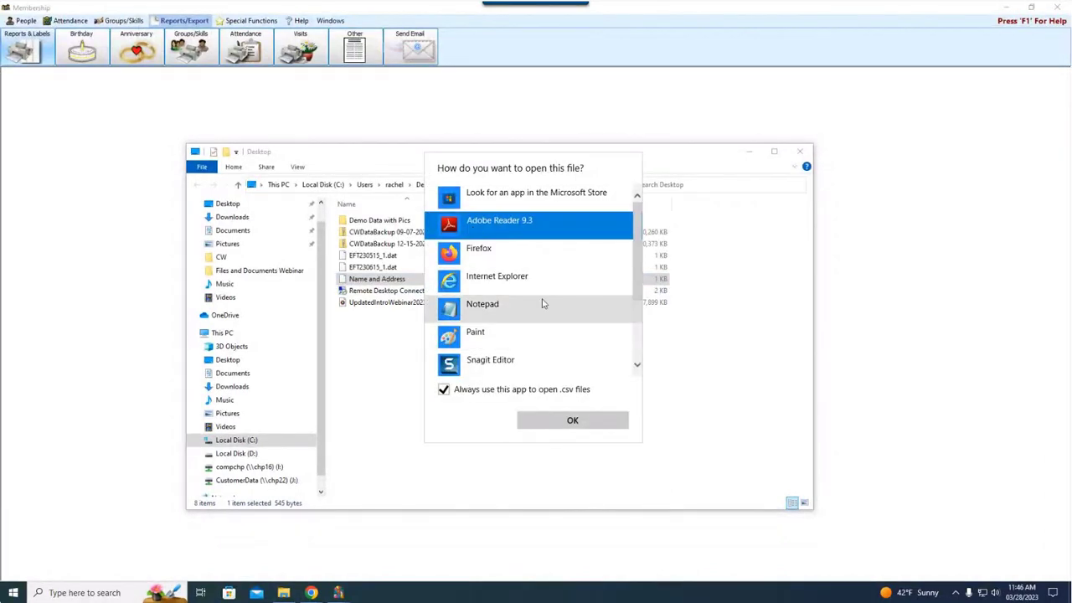
left_click(544, 303)
left_click(599, 424)
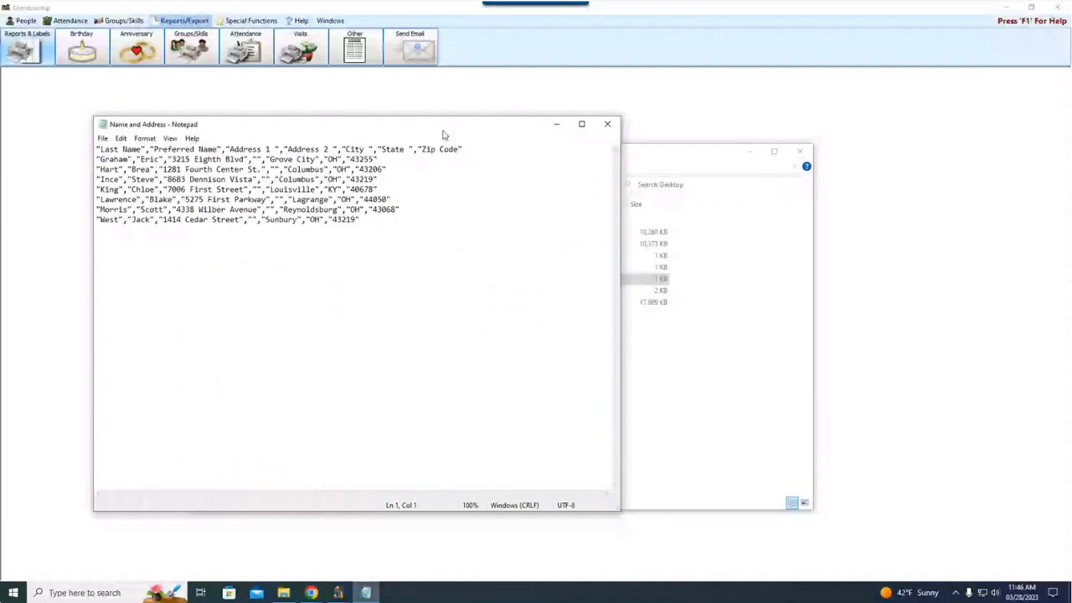
Examine the header row and the first record of the exported file for its quoted, comma-separated layout
left_click_drag(443, 130, 636, 147)
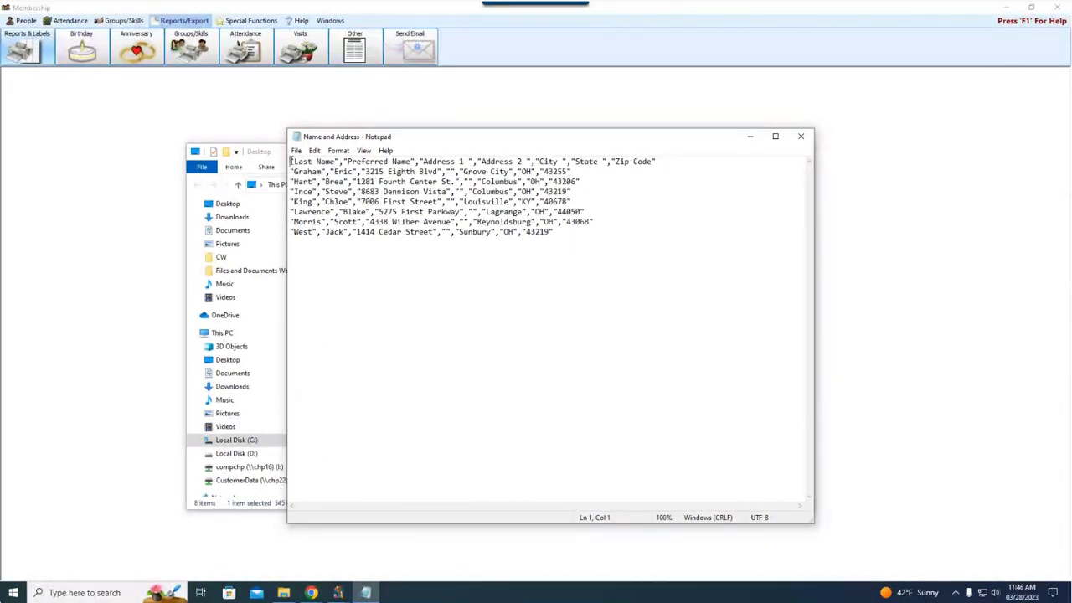
left_click_drag(291, 162, 696, 160)
left_click(745, 222)
left_click_drag(337, 162, 344, 162)
left_click_drag(413, 161, 535, 162)
left_click_drag(290, 172, 573, 171)
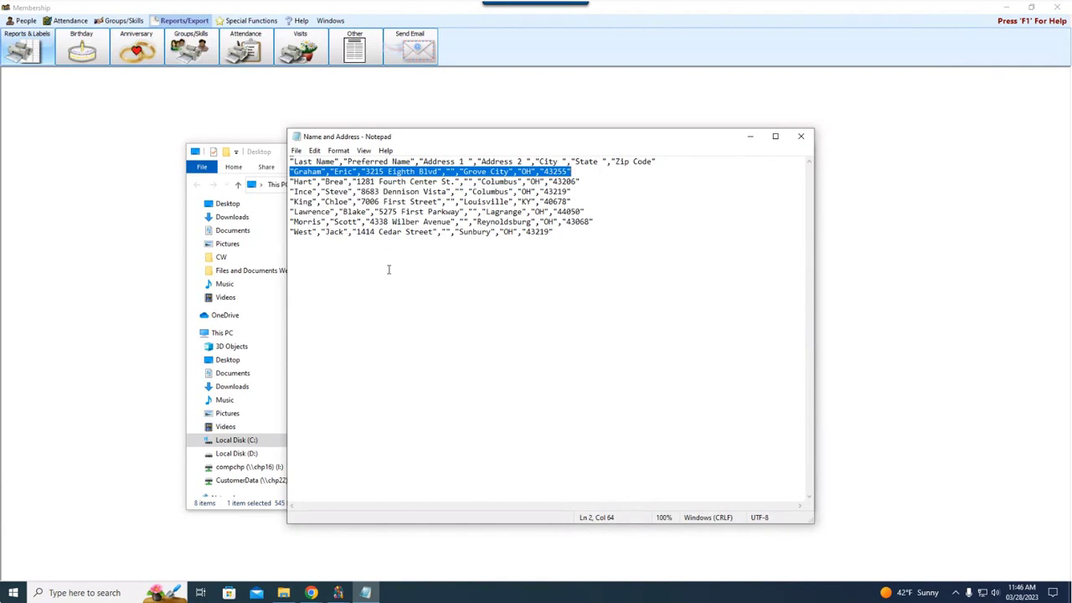
Go through the first record's fields one by one to check how commas separate the name and address values
key("Left")
key("Right")
key("Right")
key("Right")
key("Right")
key("Right")
key("Right")
key("Right")
key("Right")
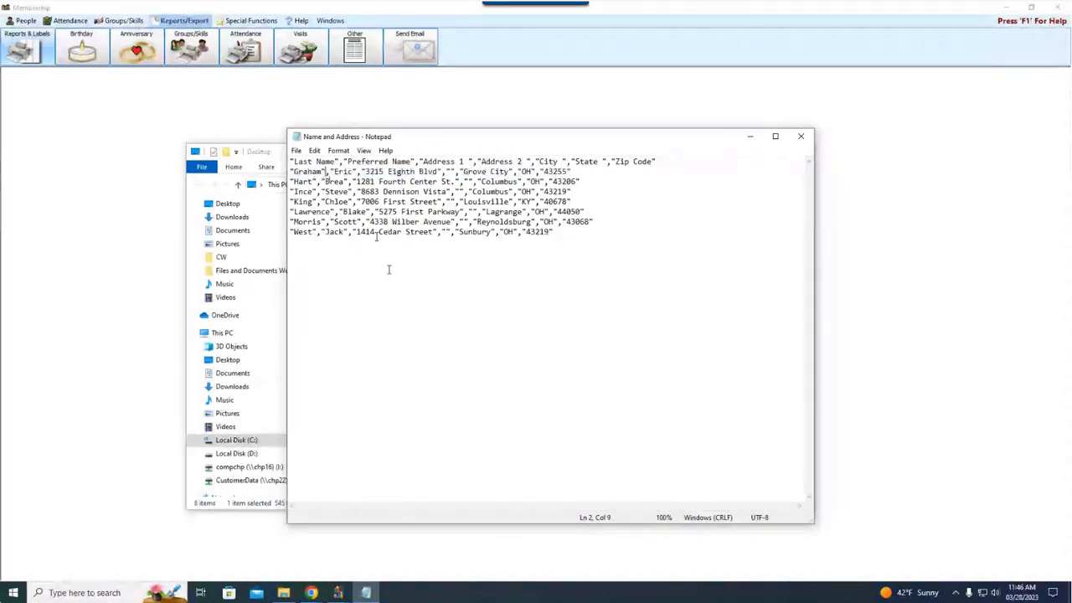
key("shift+Right")
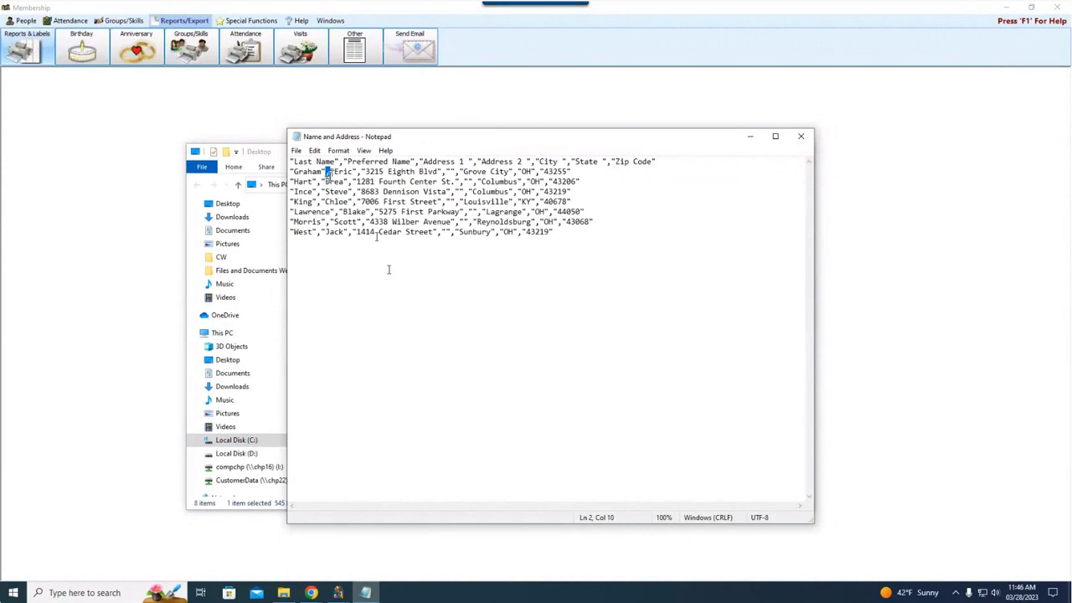
key("Right")
key("Right")
key("Right")
key("Right")
key("Right")
key("Right")
key("Right")
key("Right")
key("Right")
key("Right")
key("Right")
key("Right")
key("Right")
key("Right")
key("Right")
key("Right")
key("Right")
key("Right")
key("Right")
key("Right")
key("Right")
key("Right")
key("Right")
key("Right")
left_click(311, 592)
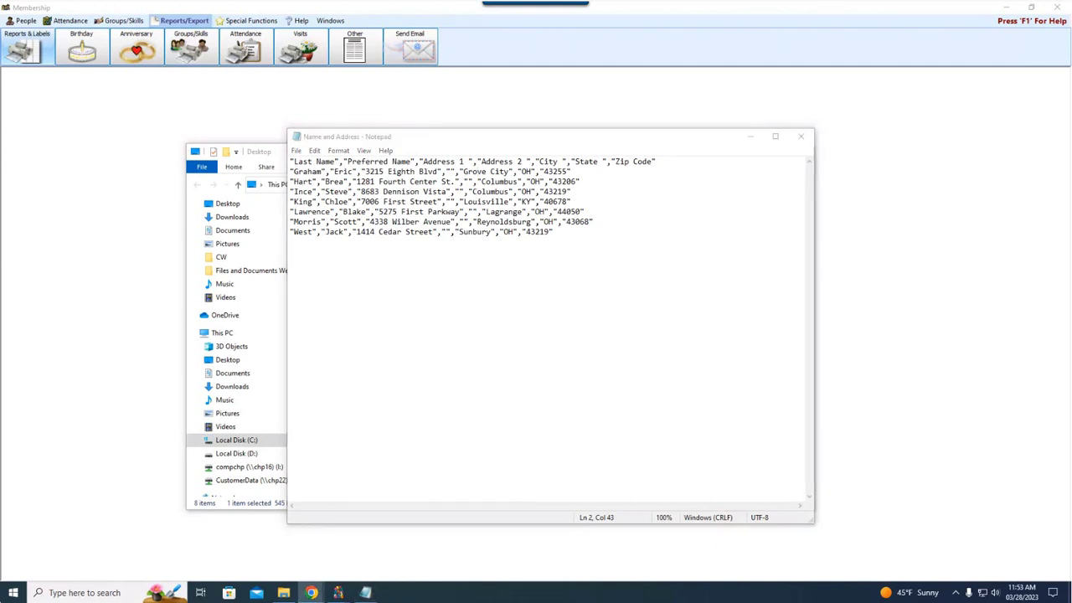